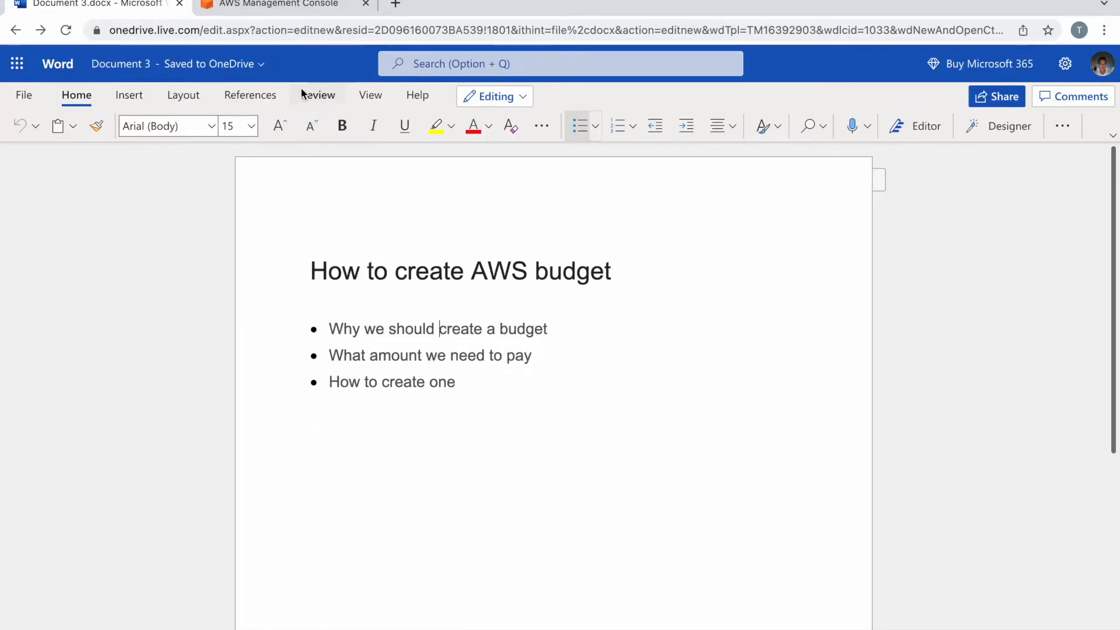
Step: Search for 'bill' in the AWS console and open the Billing & Cost Management Dashboard
click(273, 11)
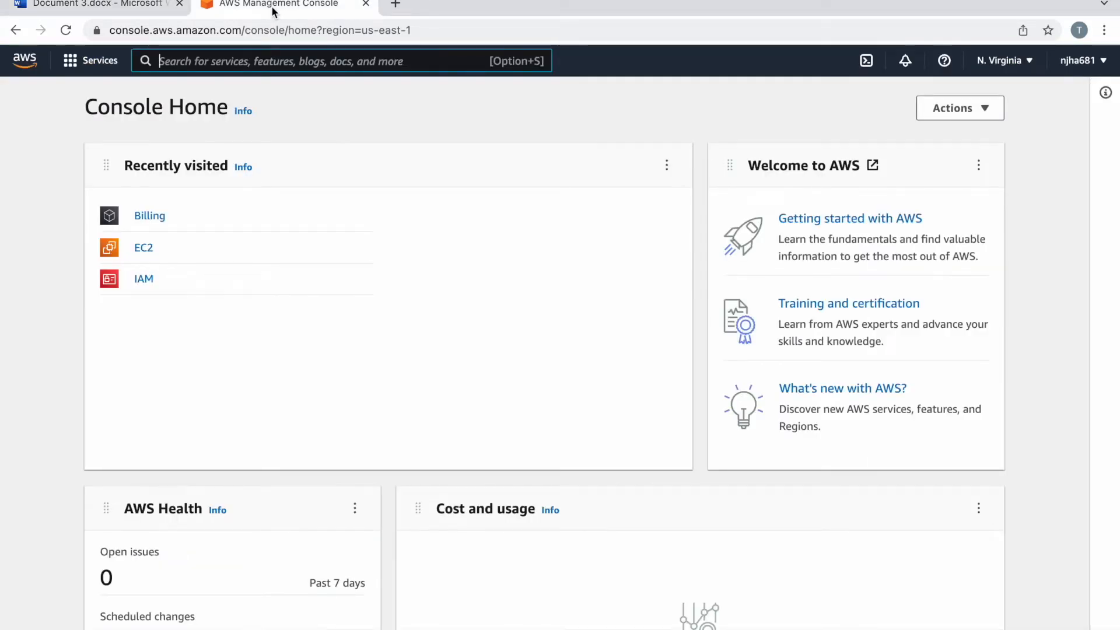
click(306, 57)
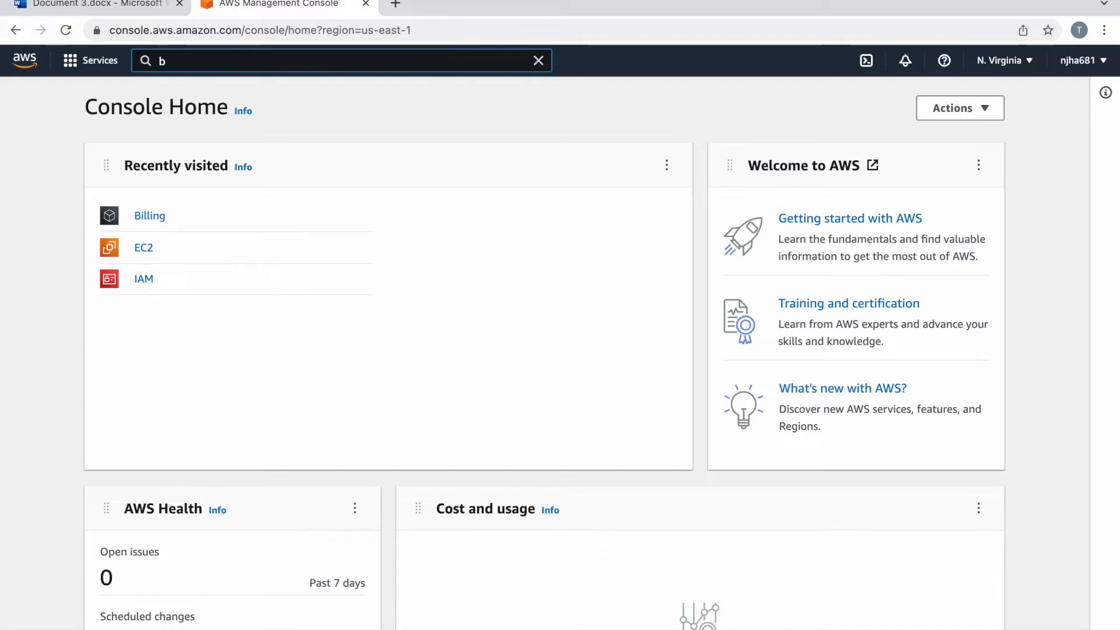
text(bill)
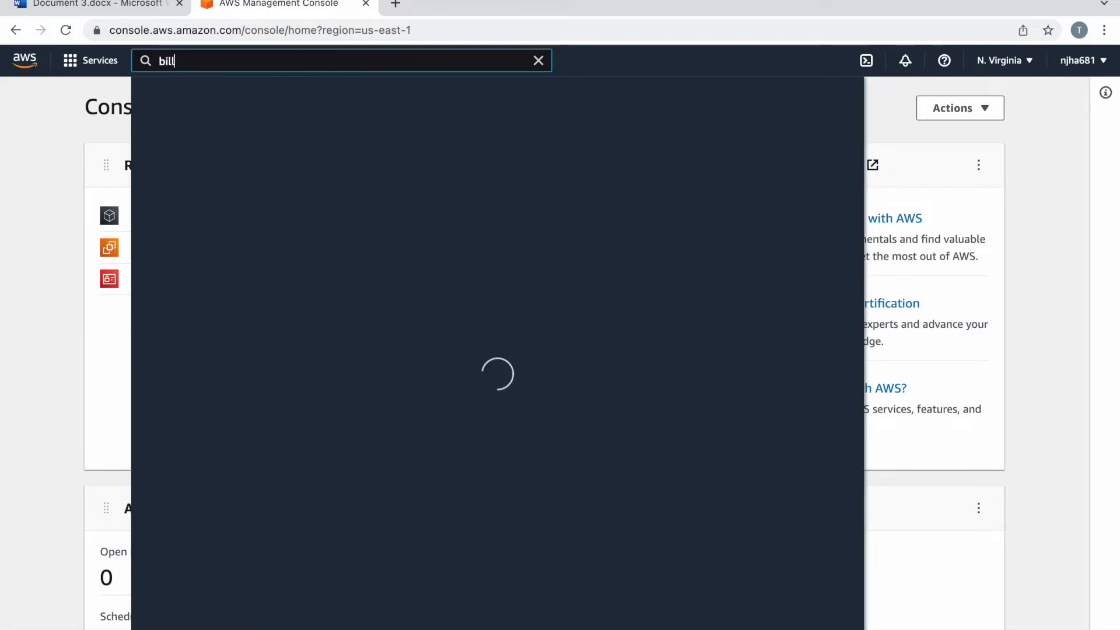
click(392, 190)
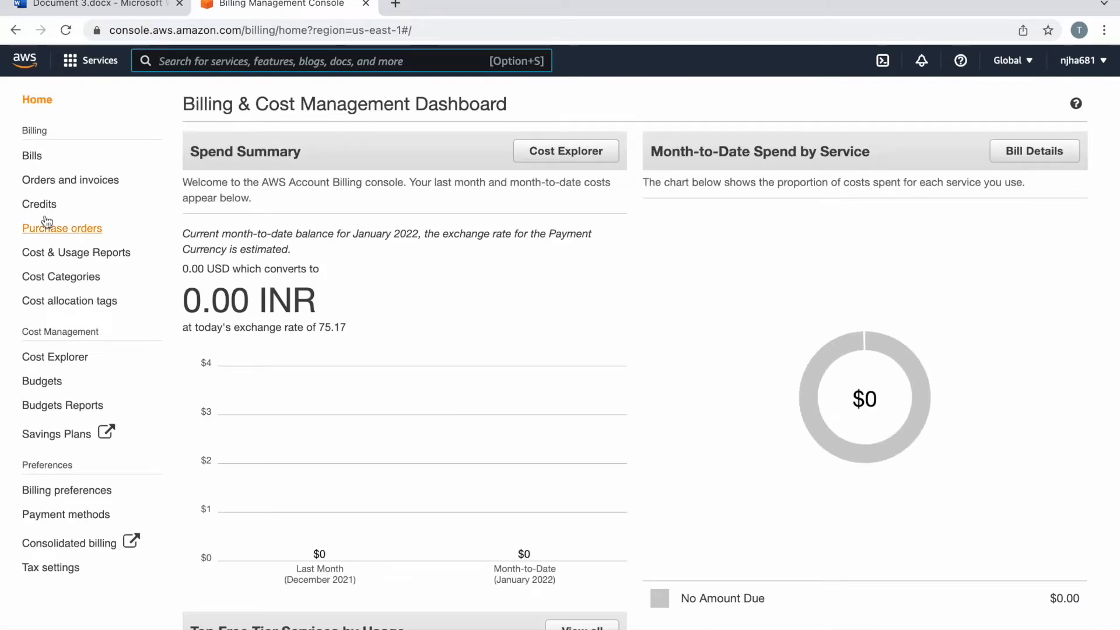
Step: From Budgets, start a new Cost budget and continue to the Set your budget step
click(43, 382)
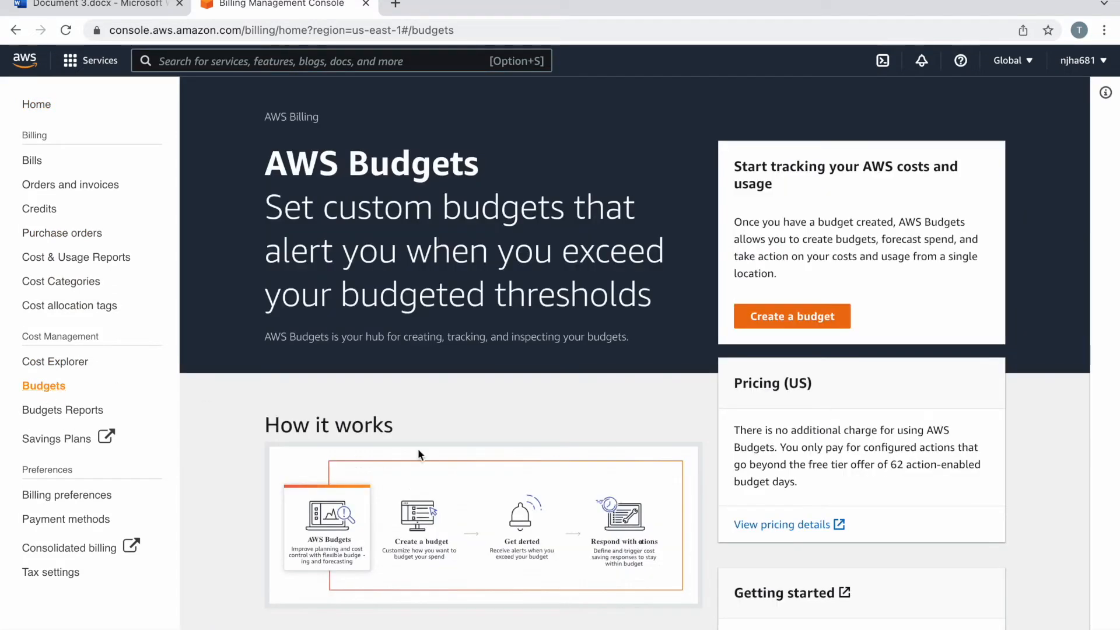
click(776, 324)
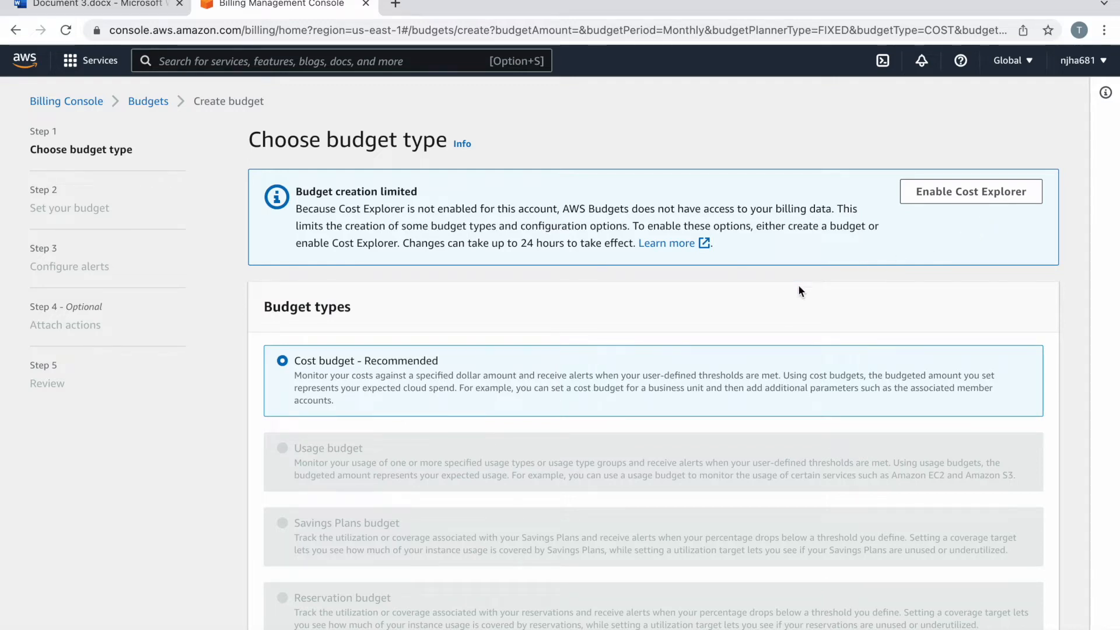
scroll(799, 290, down, 1)
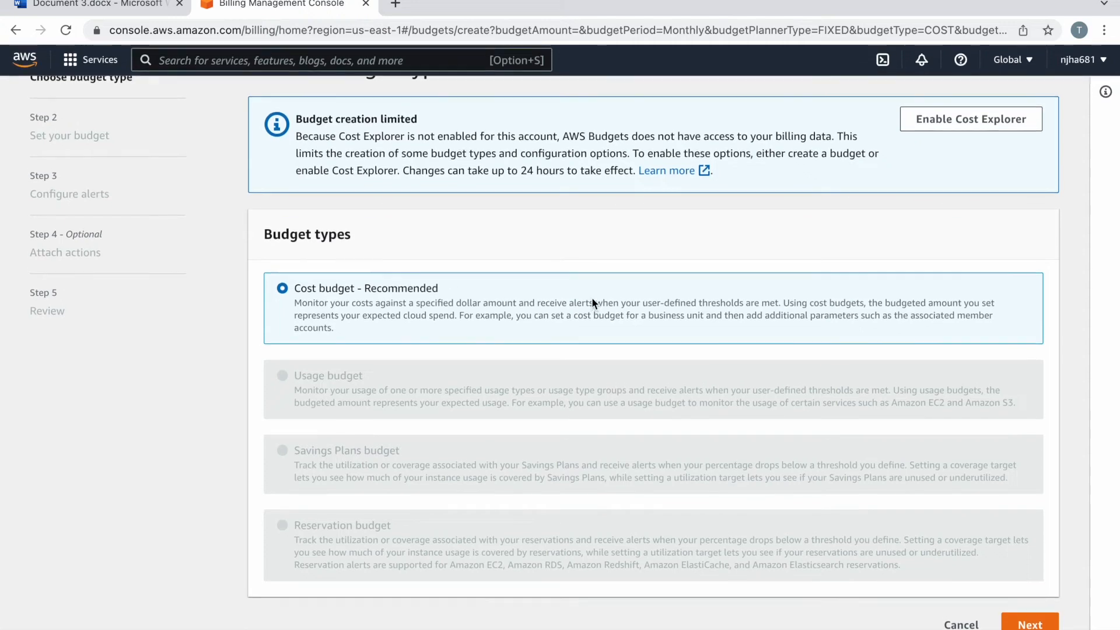
click(1032, 623)
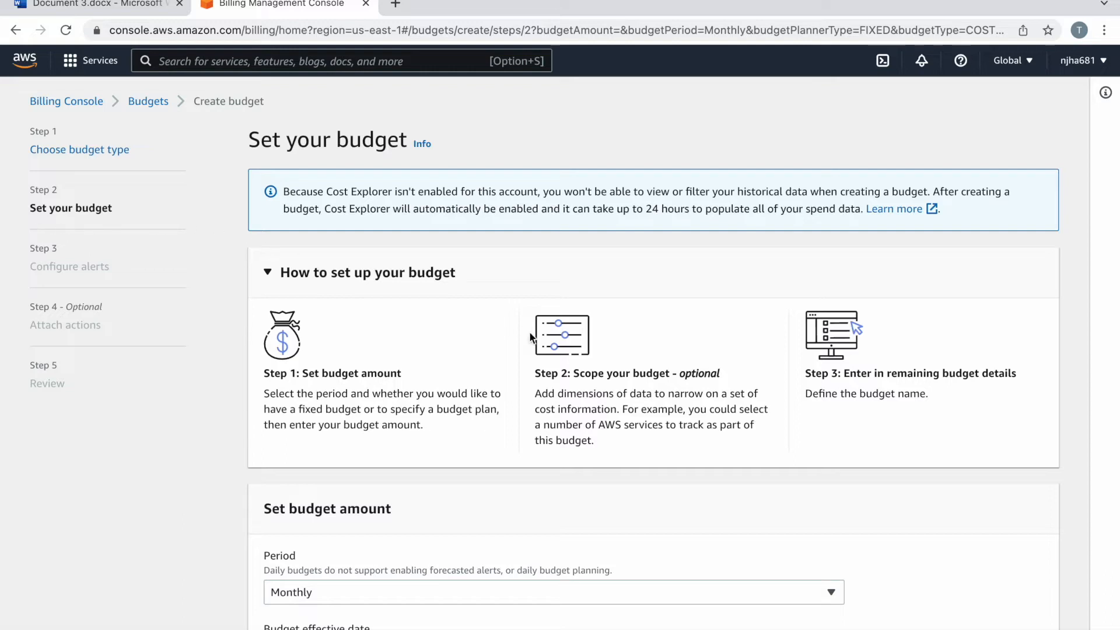
scroll(531, 336, down, 5)
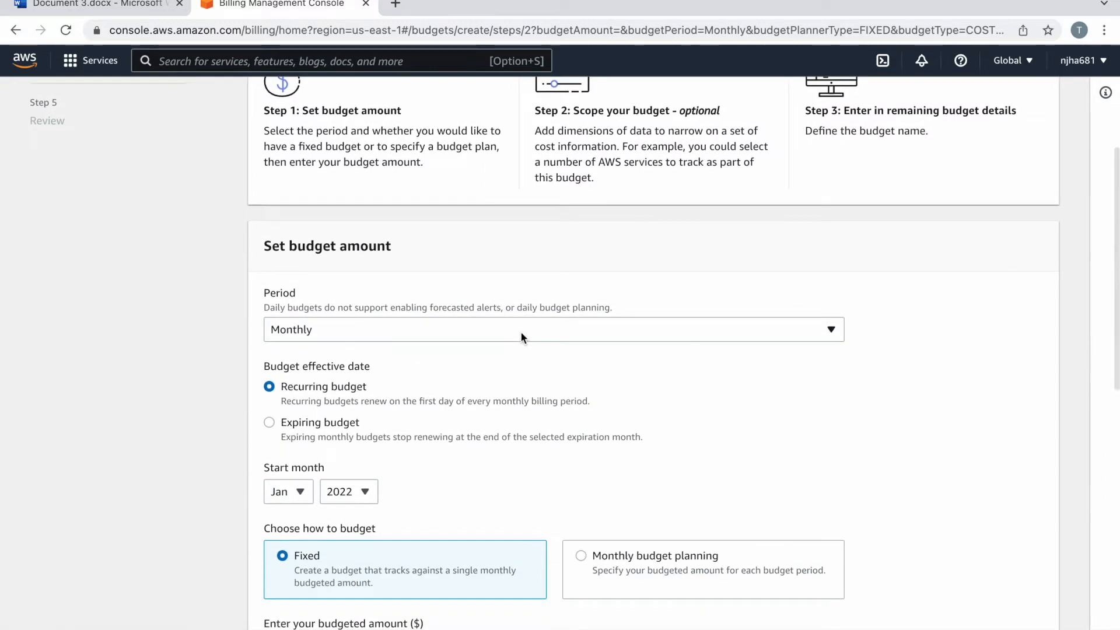
click(382, 322)
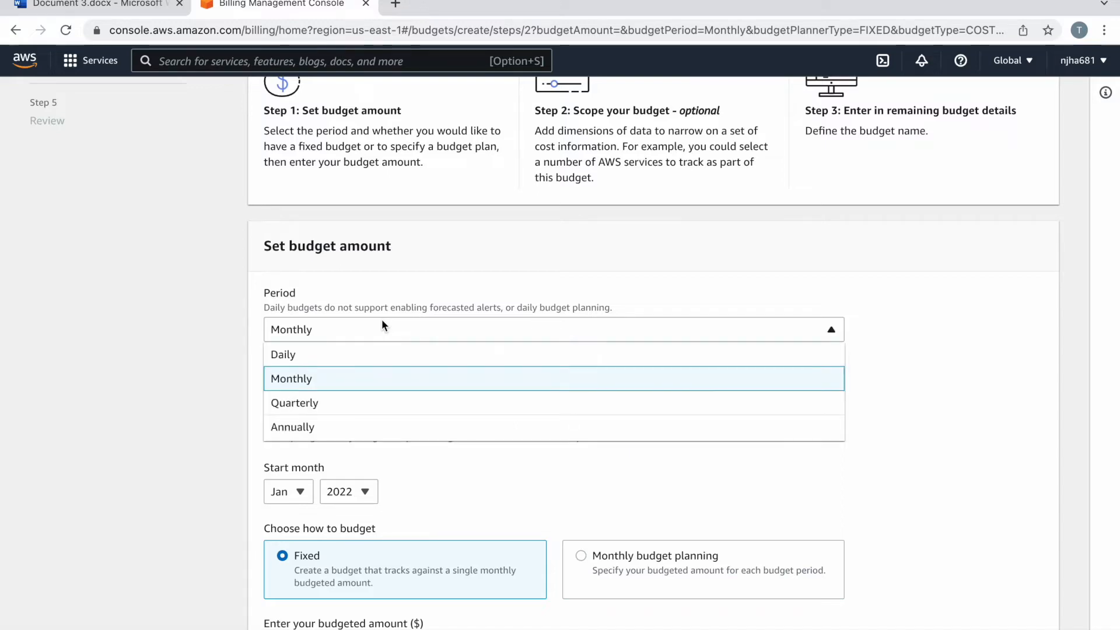
click(312, 383)
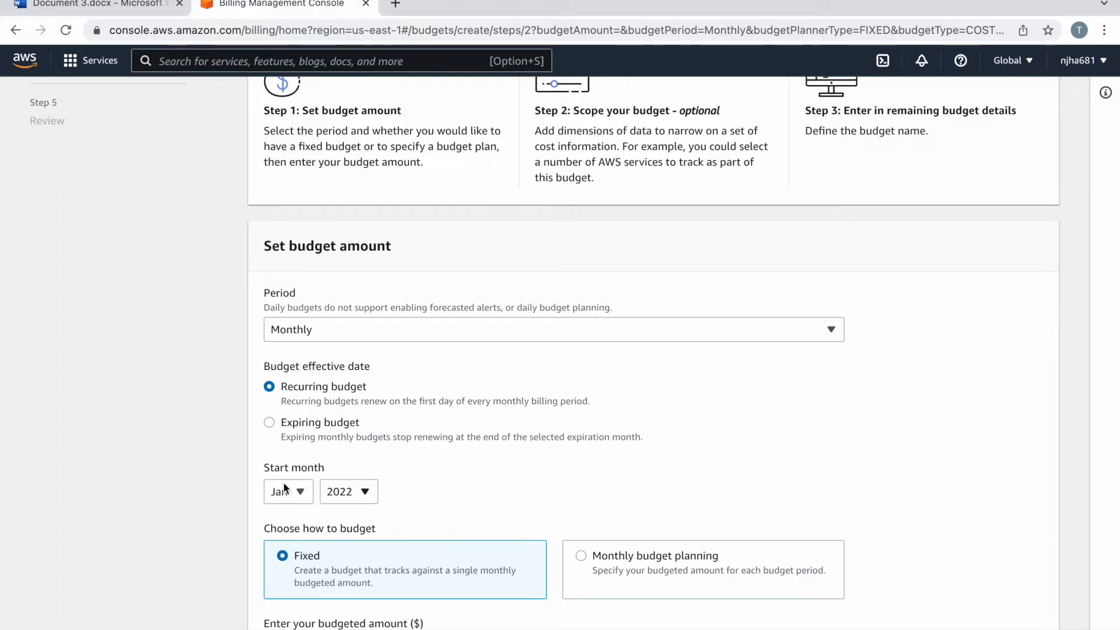
scroll(418, 463, down, 3)
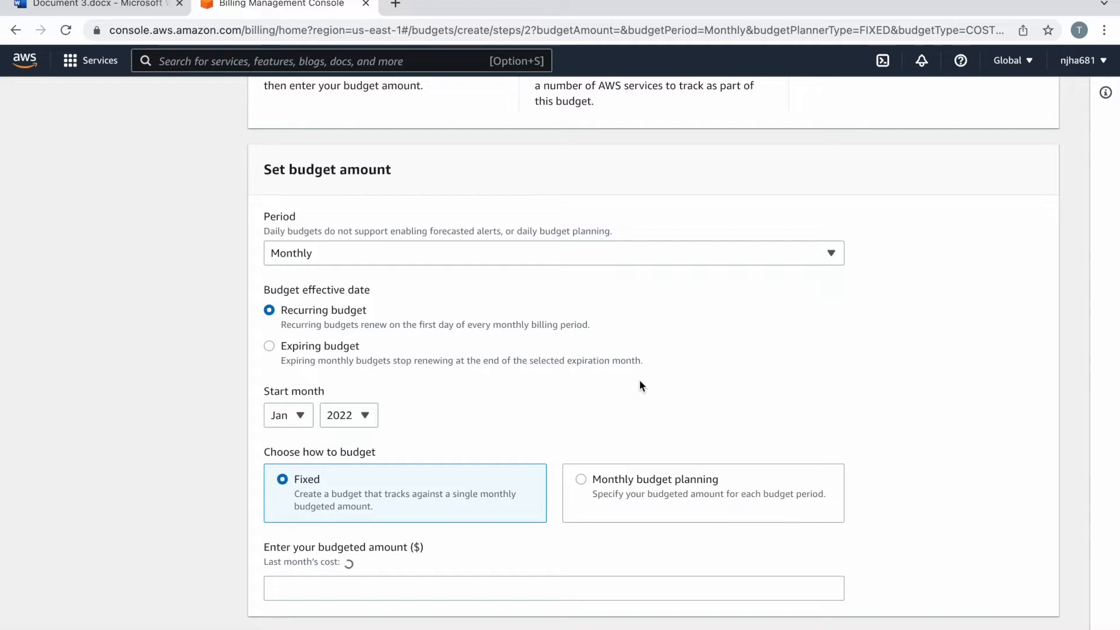
scroll(640, 380, down, 4)
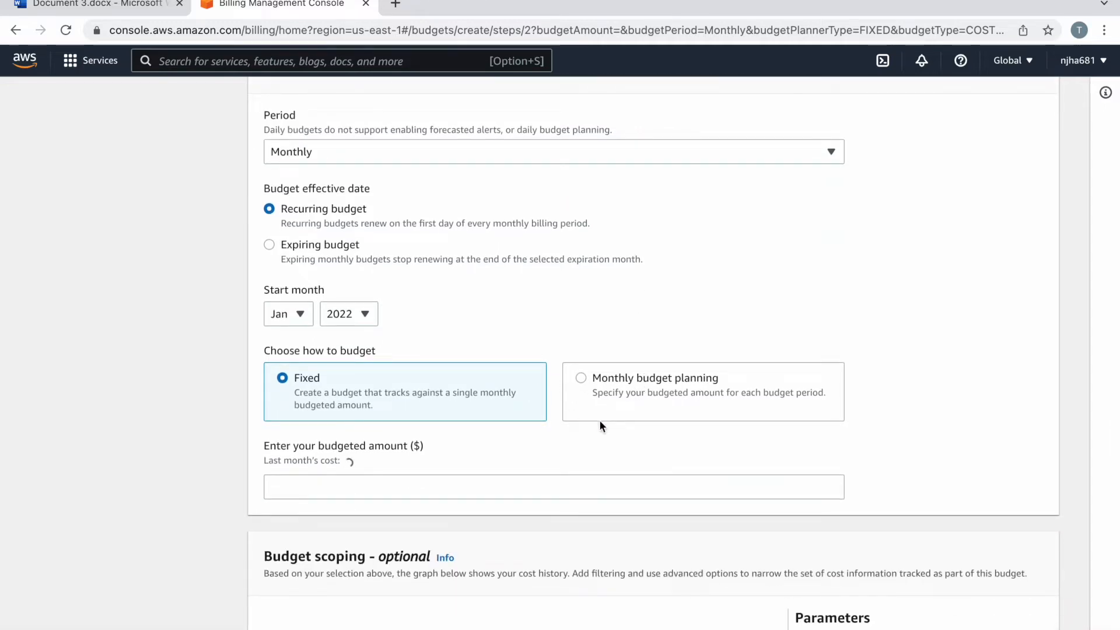
Step: Keep Fixed budgeting with a 0.08 dollar budgeted amount, then open a new browser tab
click(592, 388)
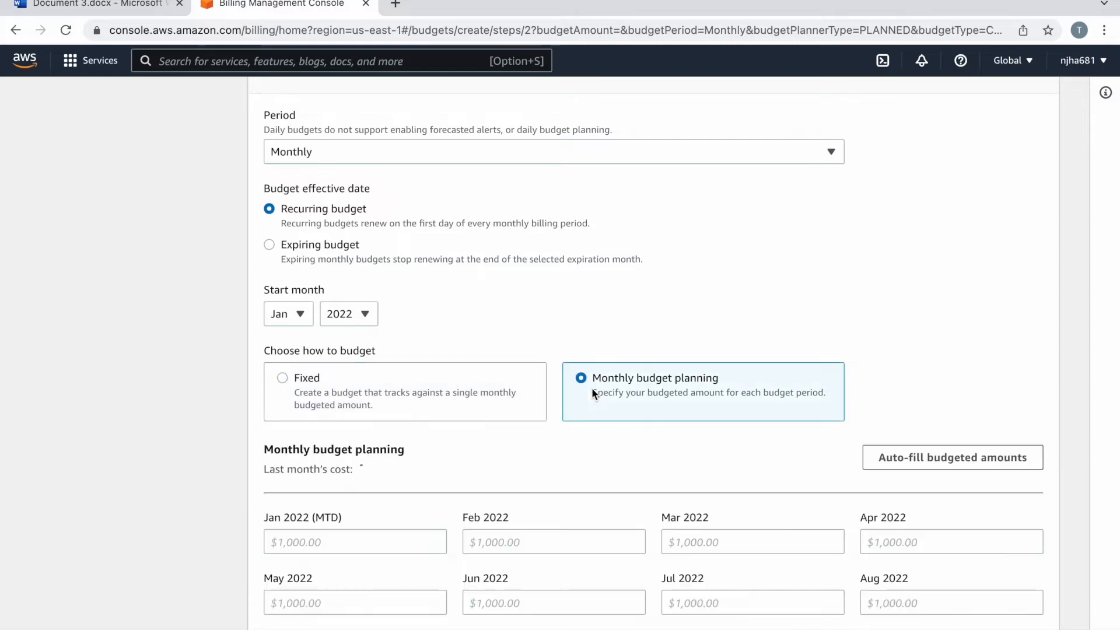
scroll(562, 444, down, 4)
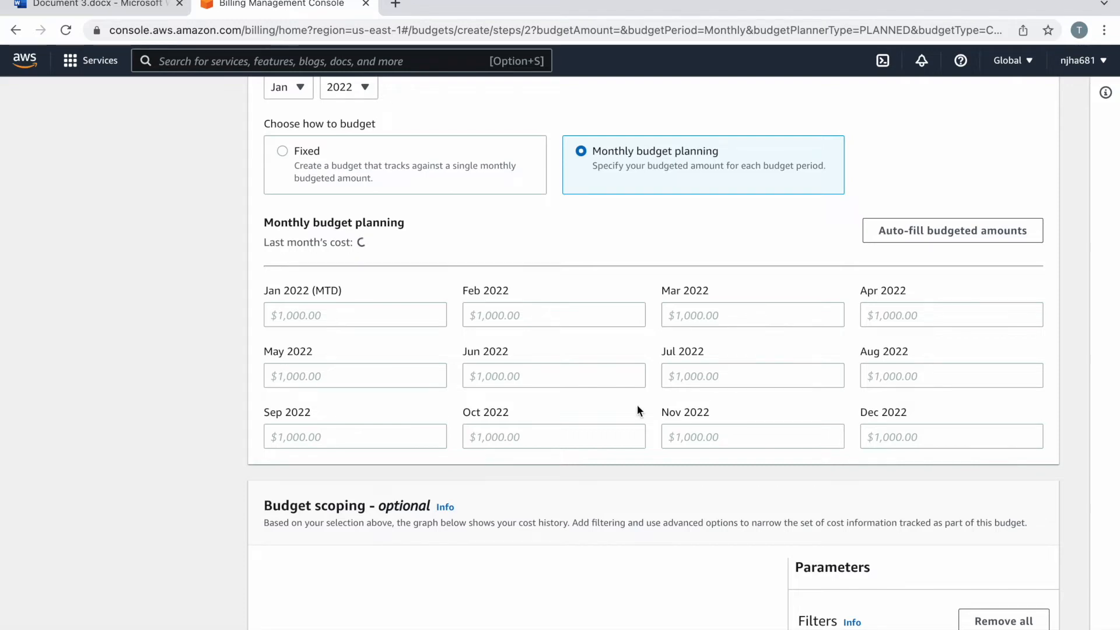
scroll(637, 411, up, 3)
click(334, 324)
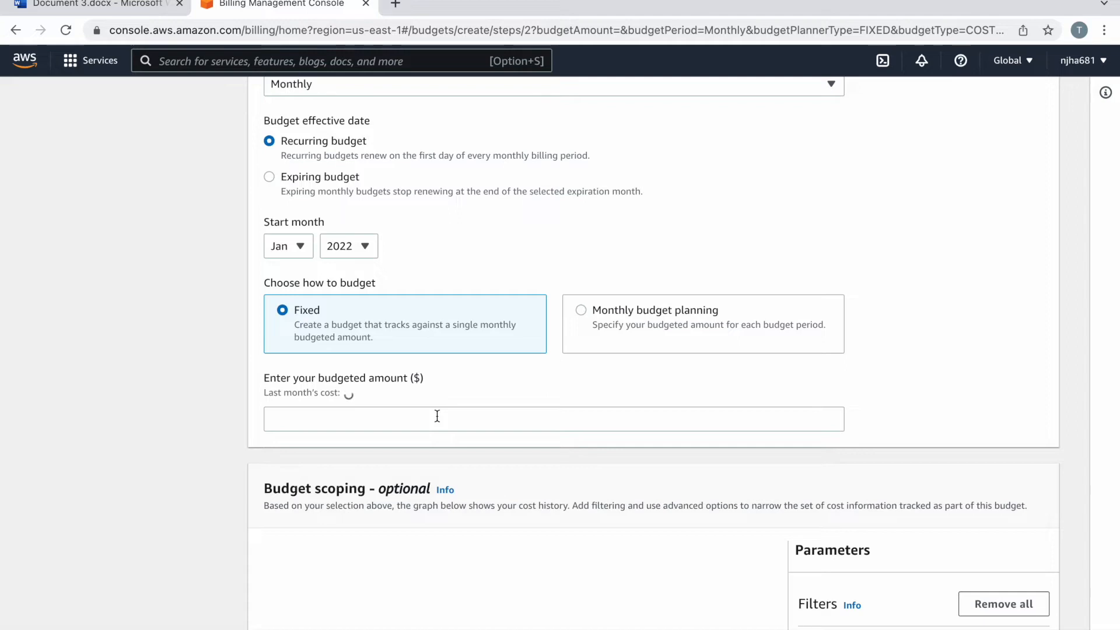
click(437, 416)
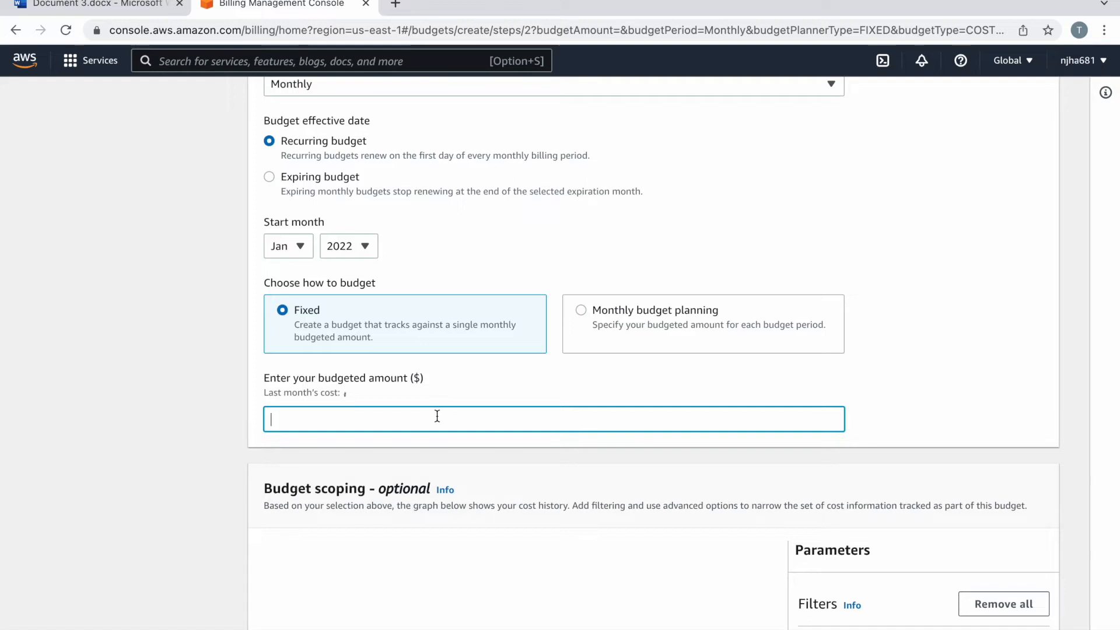
text(0.08)
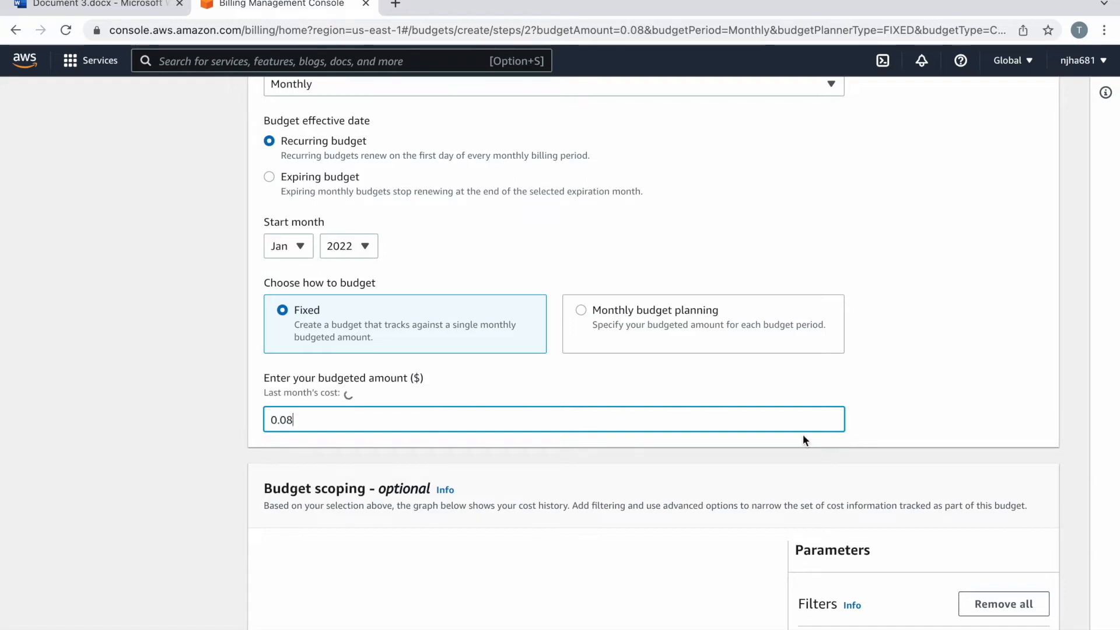
click(898, 426)
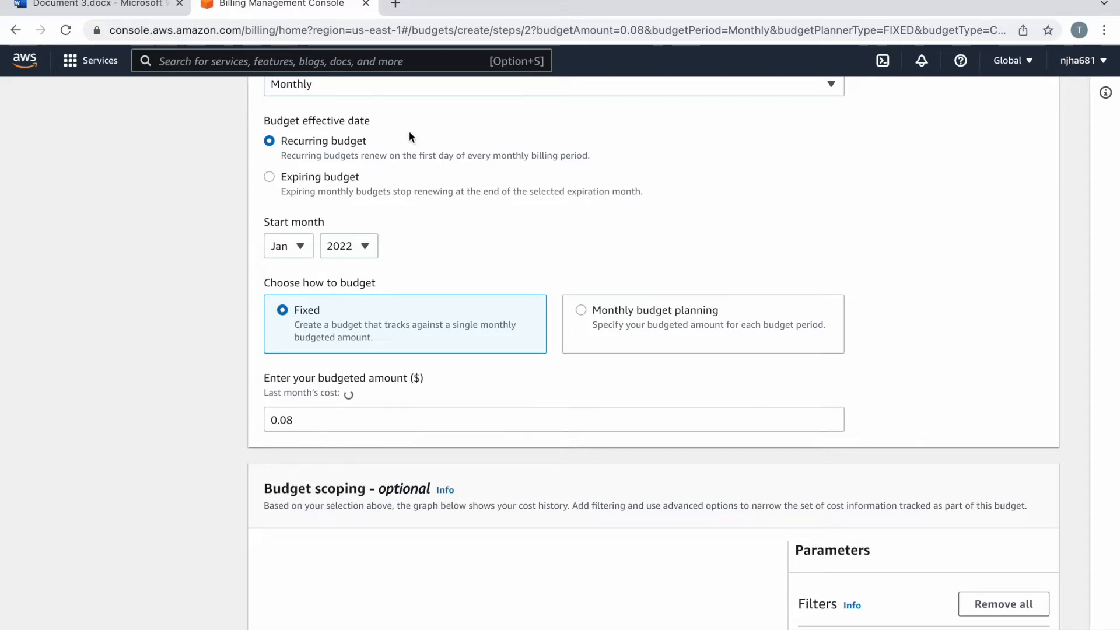
click(396, 46)
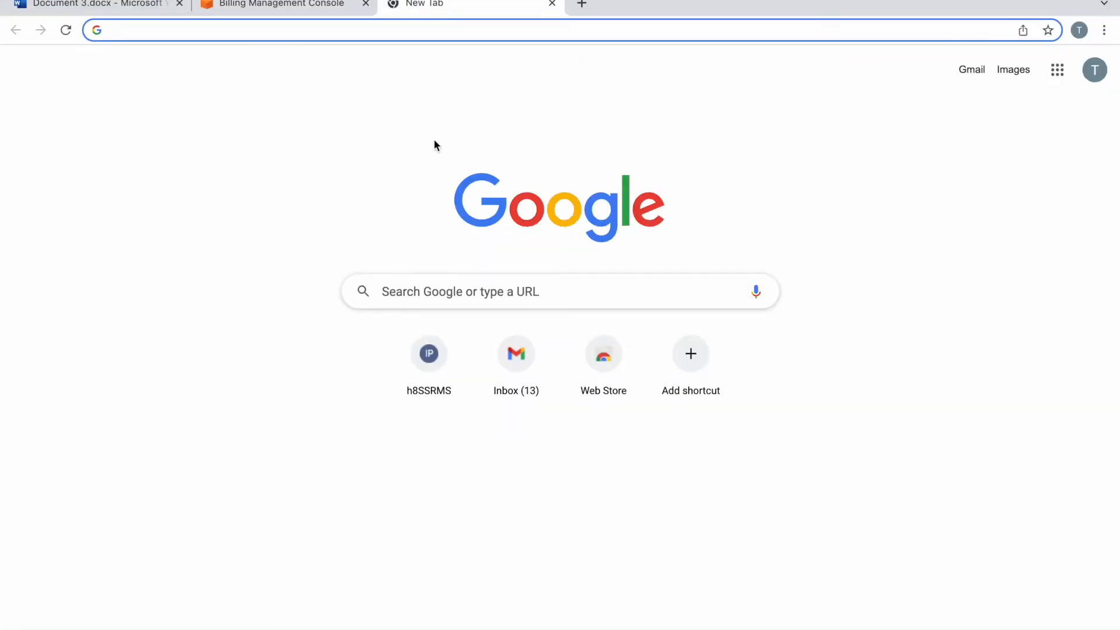
Step: Convert 0.08 USD to INR on Google (5.95 rupees), then go back to the AWS tab
text(doll)
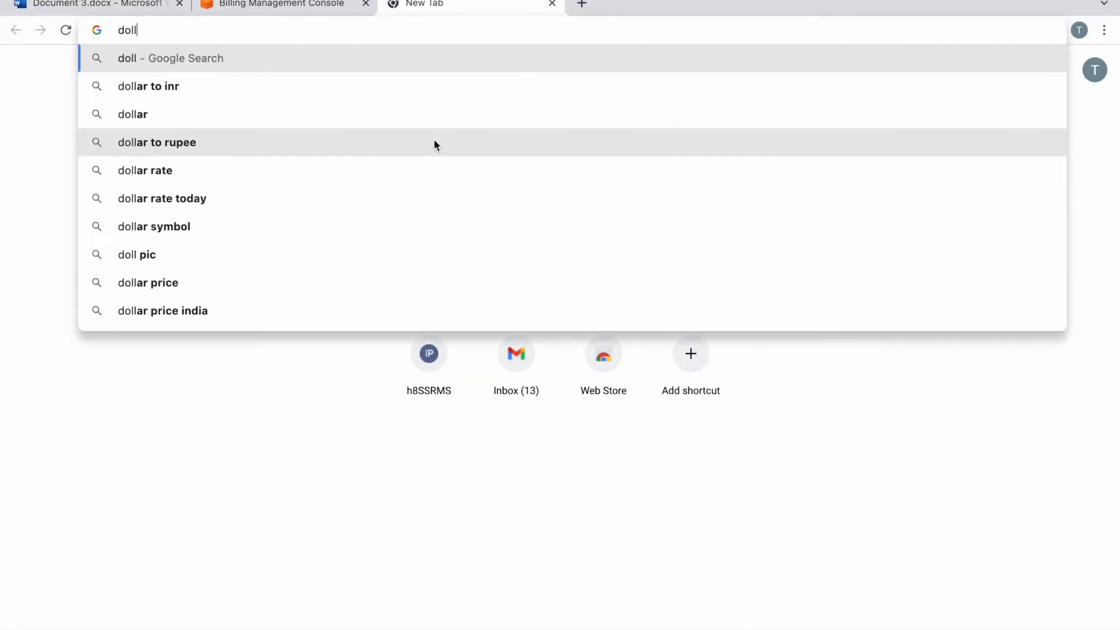
click(187, 86)
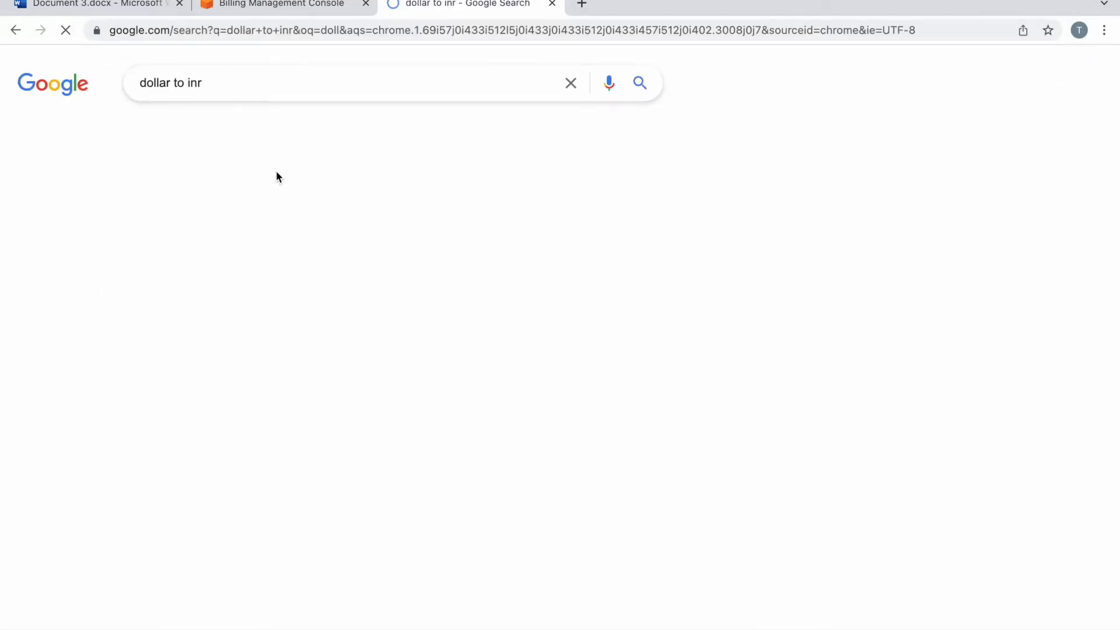
key(BackSpace)
text(.8)
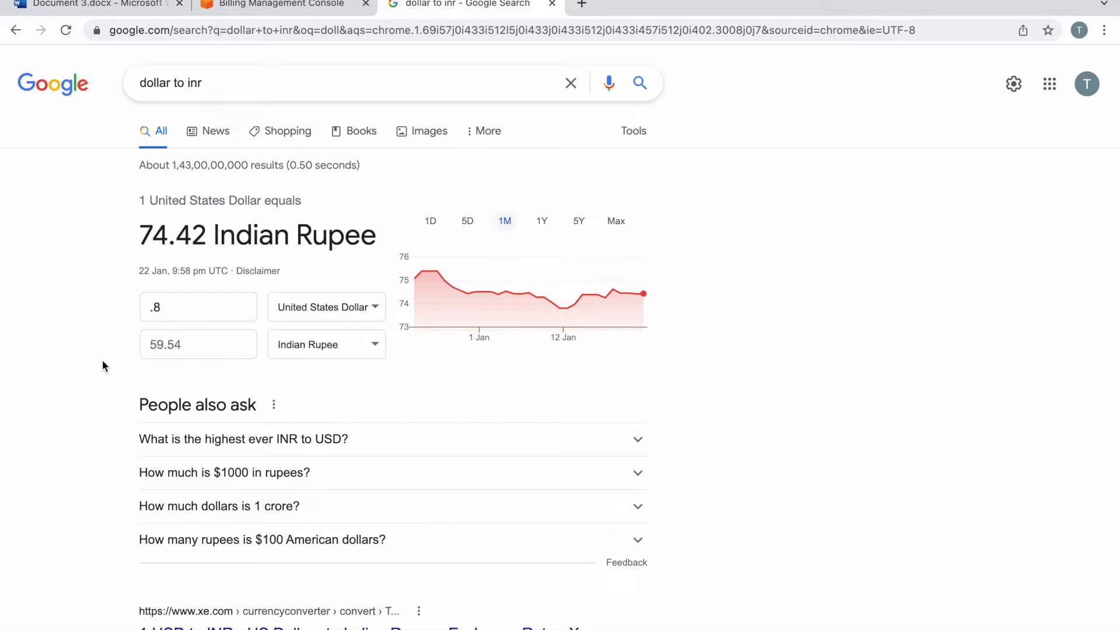
click(208, 348)
click(191, 318)
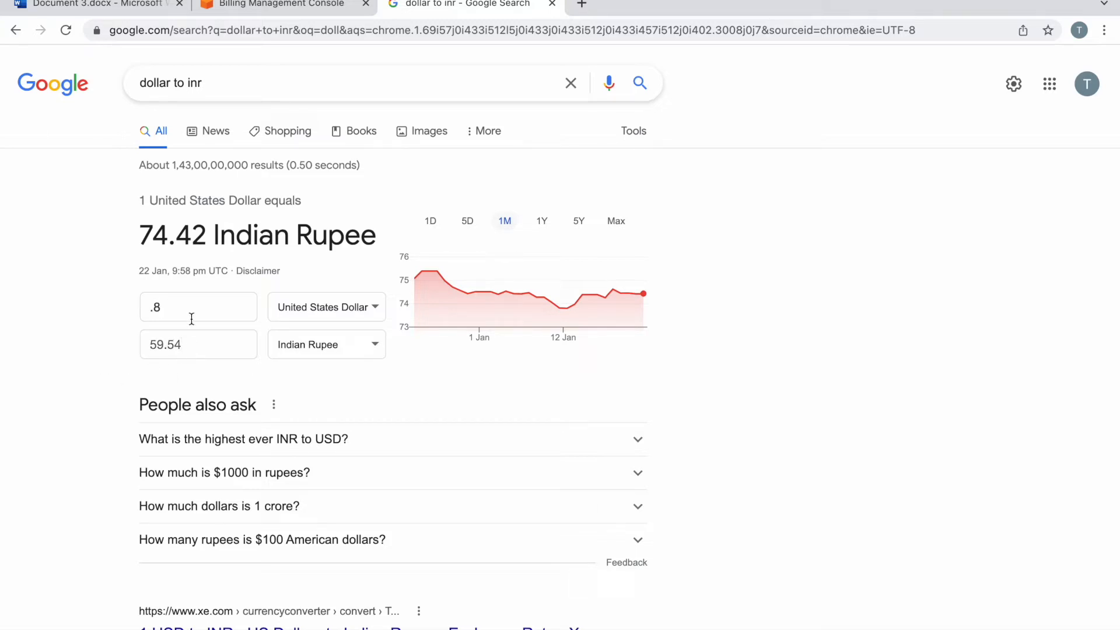
click(155, 307)
text(0)
click(308, 11)
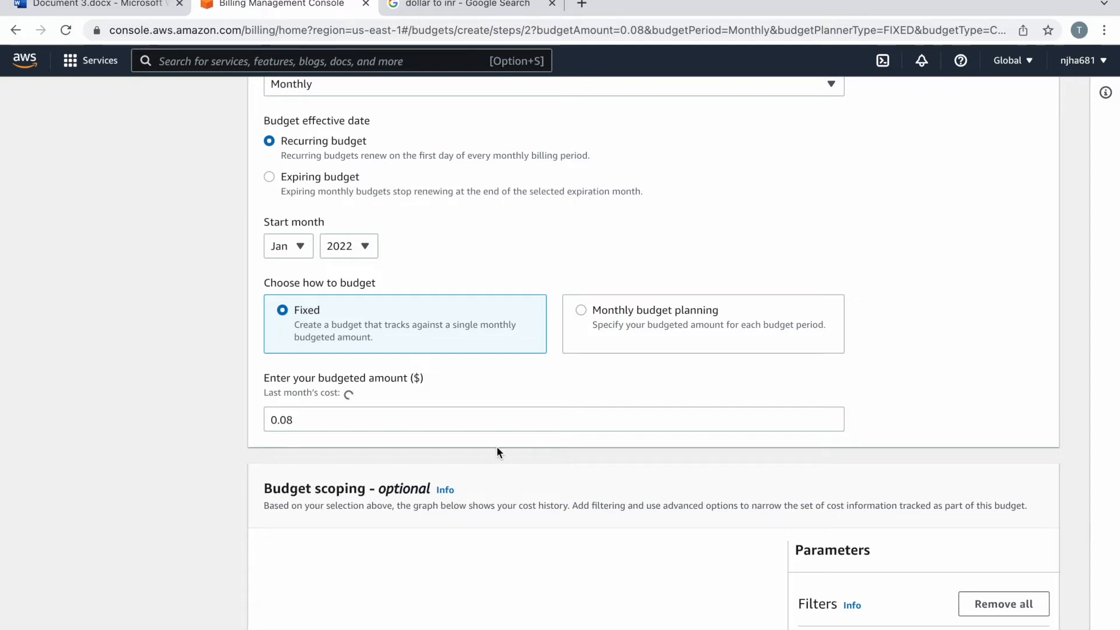
scroll(497, 451, down, 3)
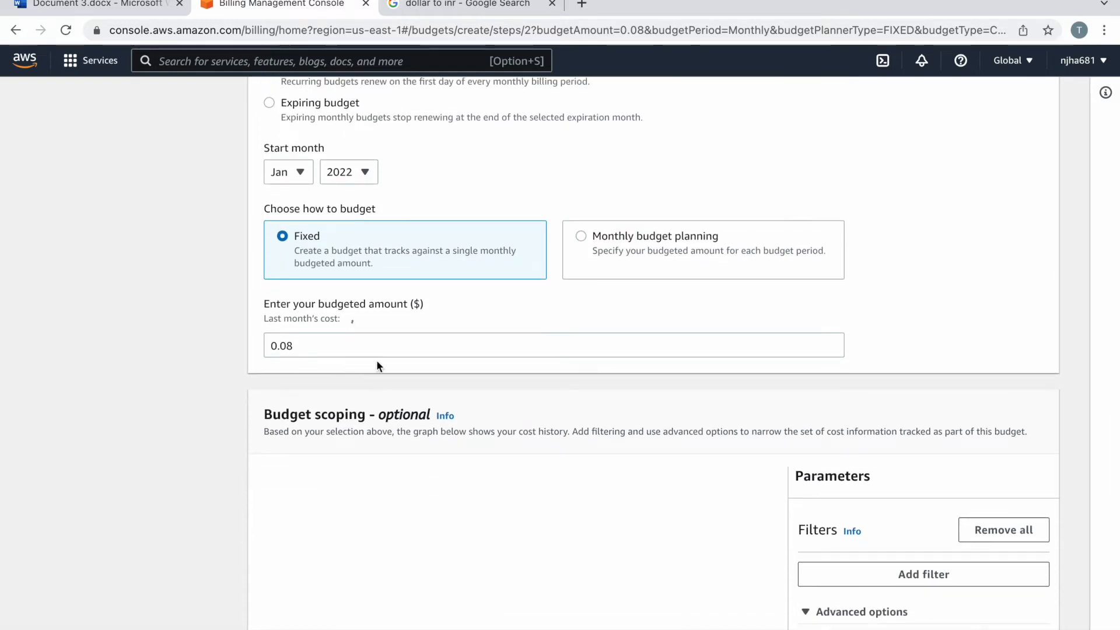
scroll(373, 376, down, 1)
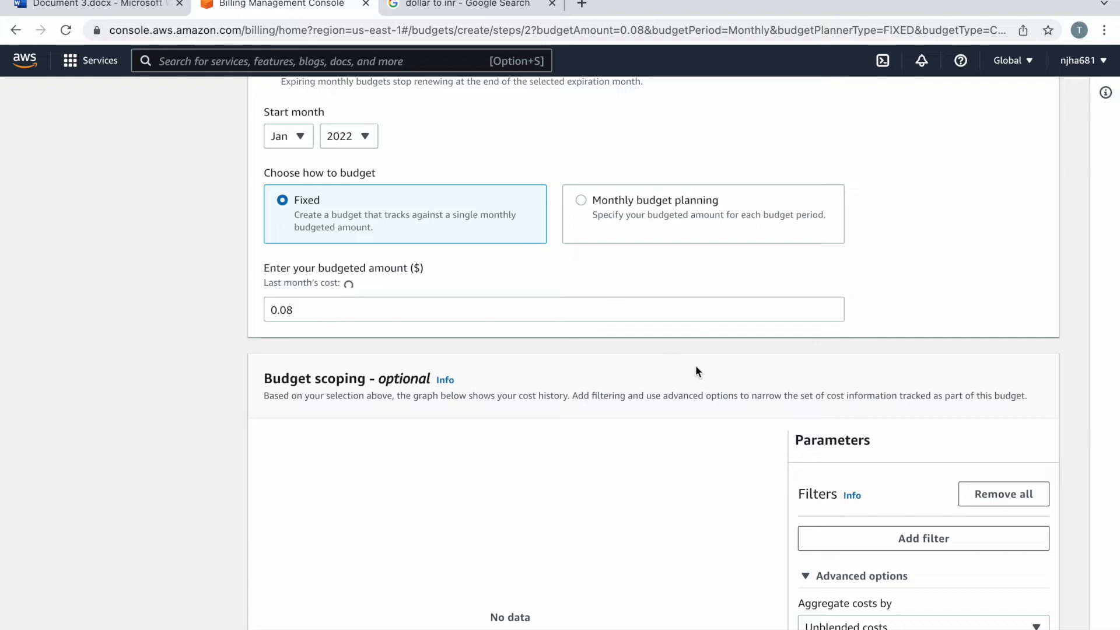
scroll(697, 368, down, 2)
scroll(696, 372, down, 1)
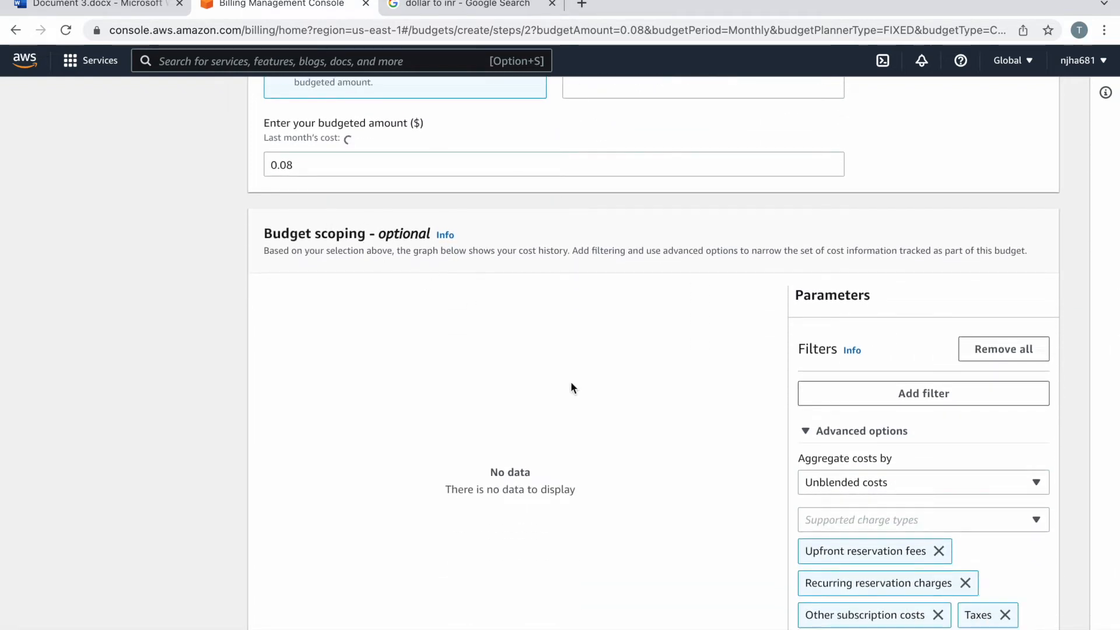
scroll(572, 386, down, 5)
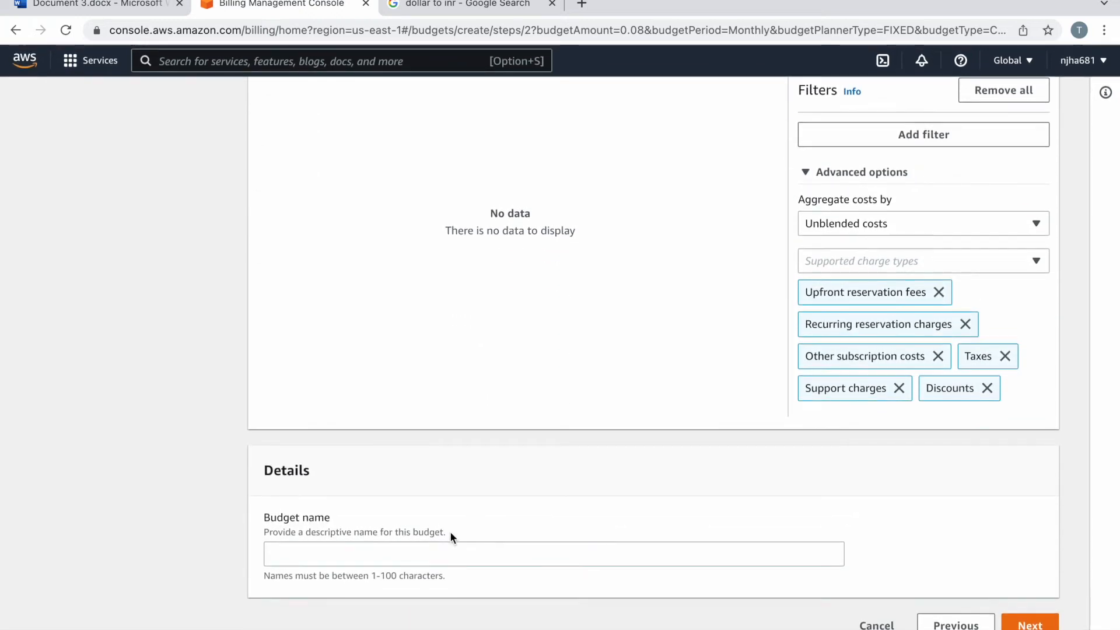
click(434, 556)
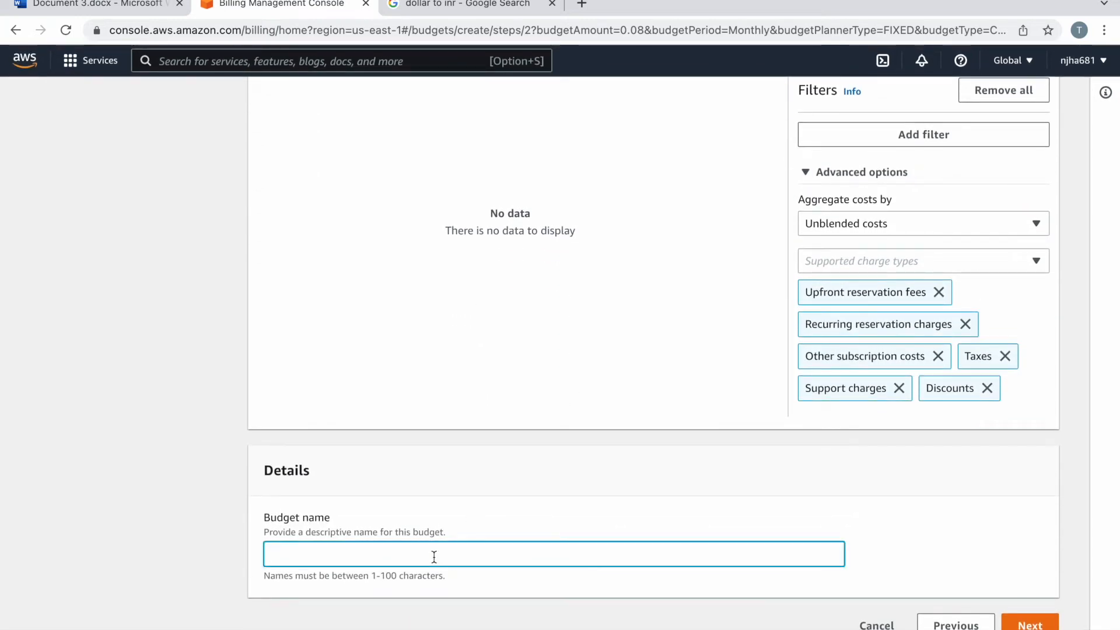
Step: Name the budget 'aws_account_budget' and continue to Configure alerts
text(aw)
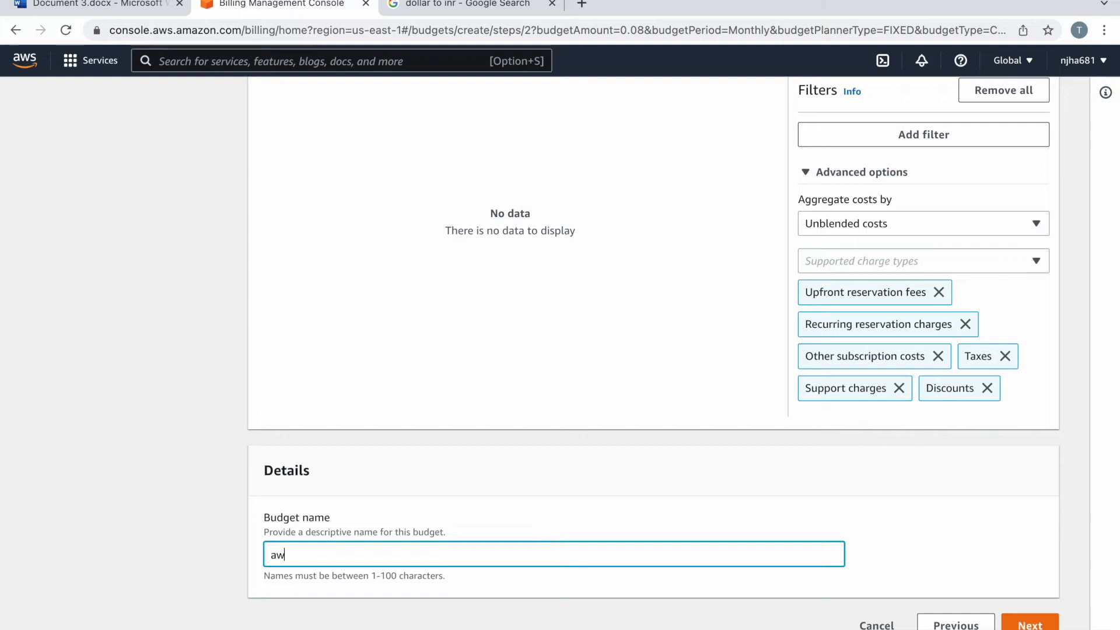
text(s_)
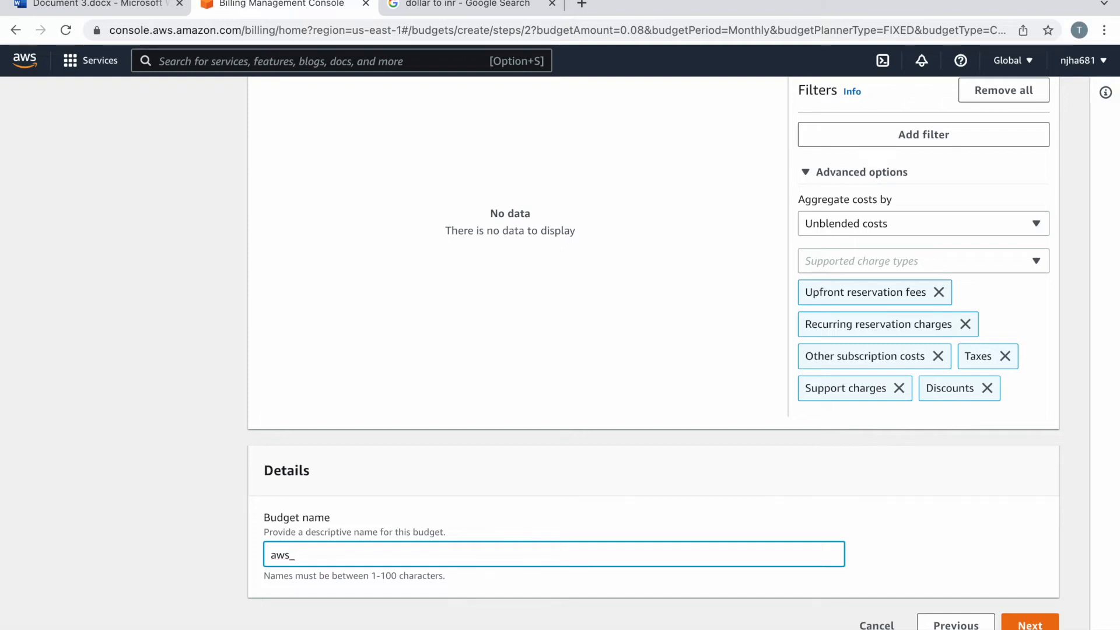
text(account)
key(BackSpace)
text(_budget)
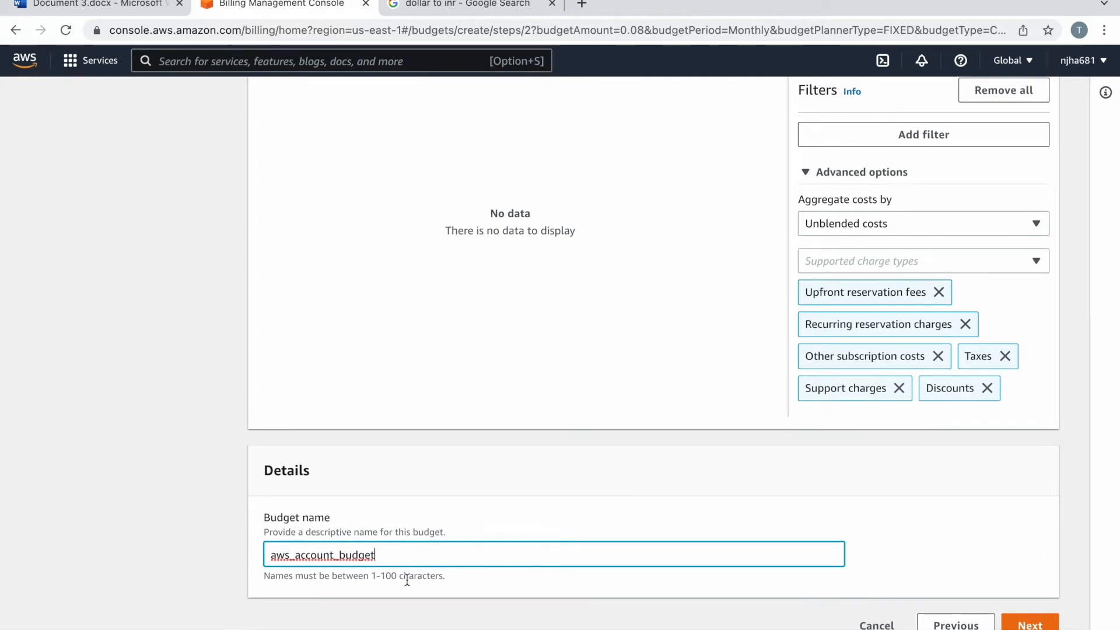
click(1036, 625)
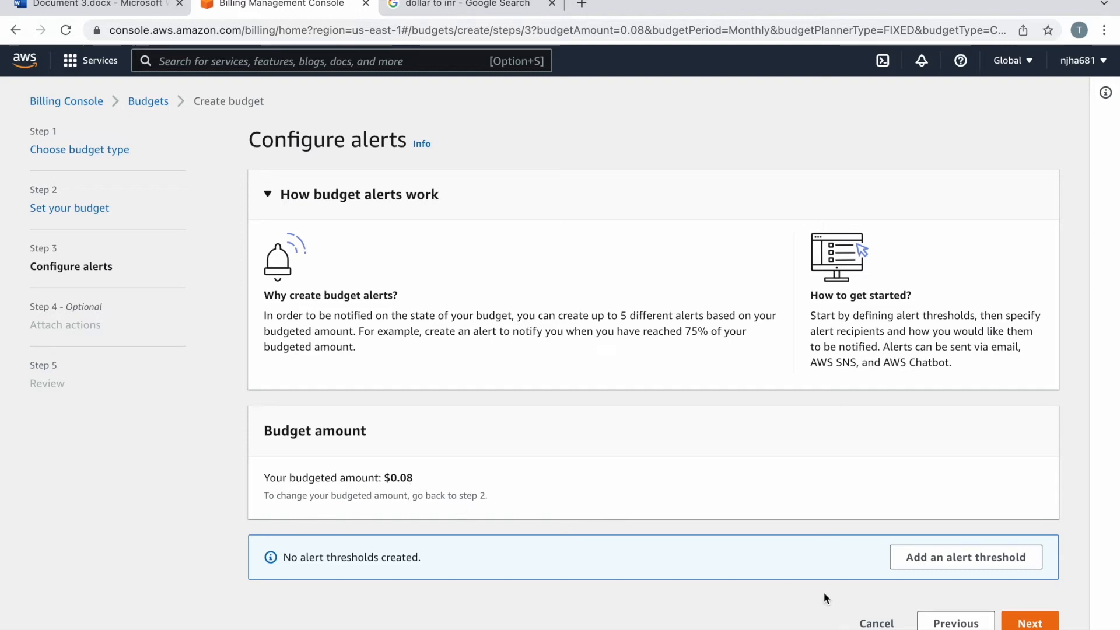
Step: Add a first alert threshold with a value of 80
click(953, 561)
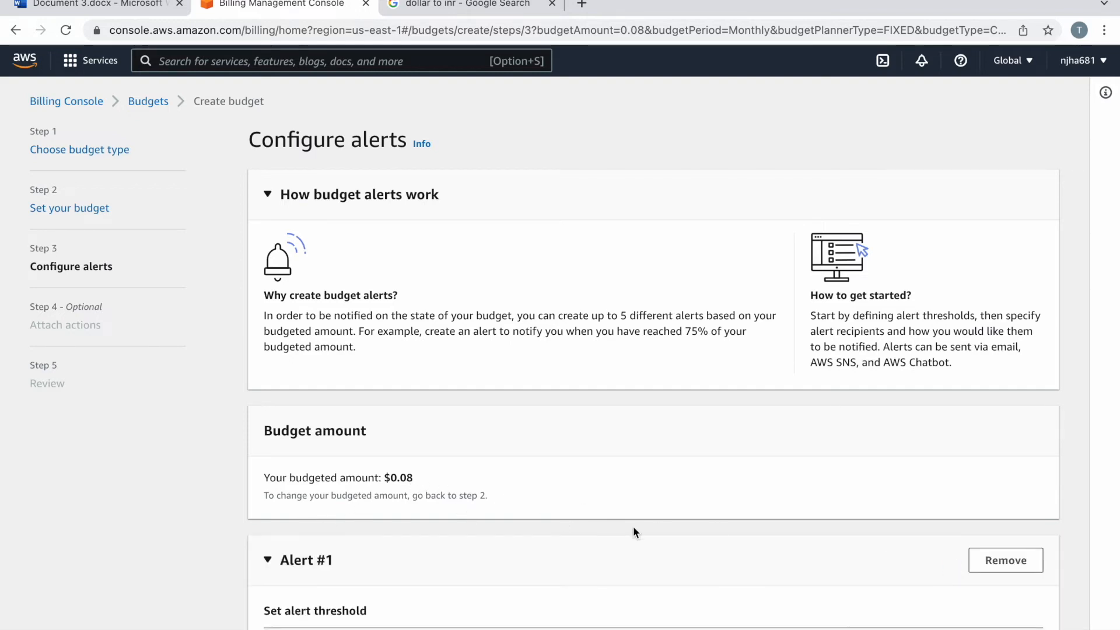
scroll(632, 532, down, 5)
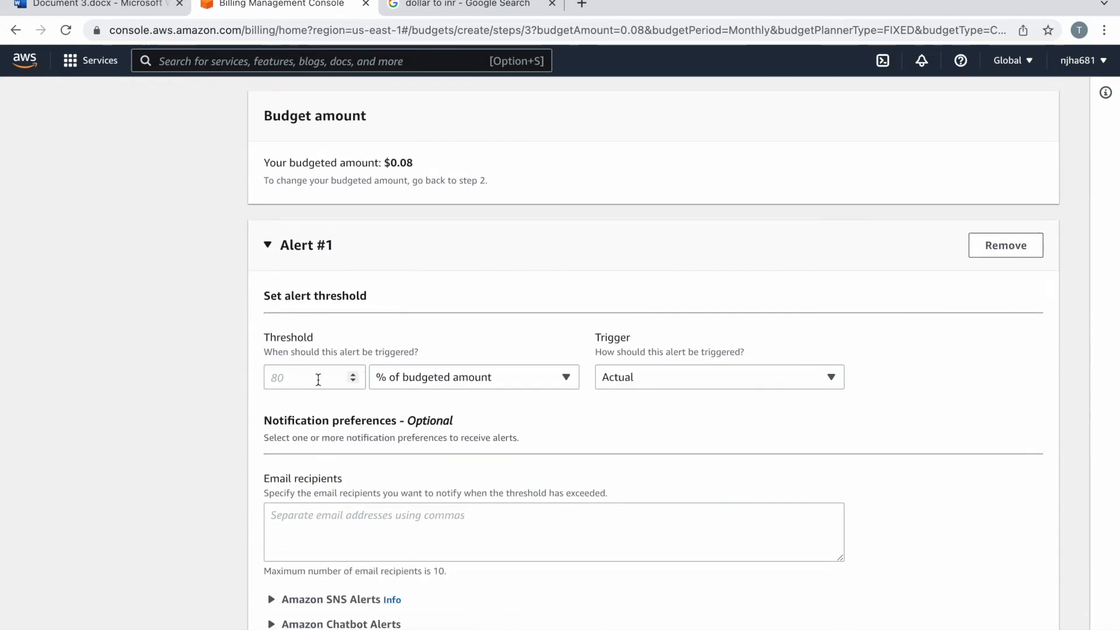
click(310, 382)
text(80)
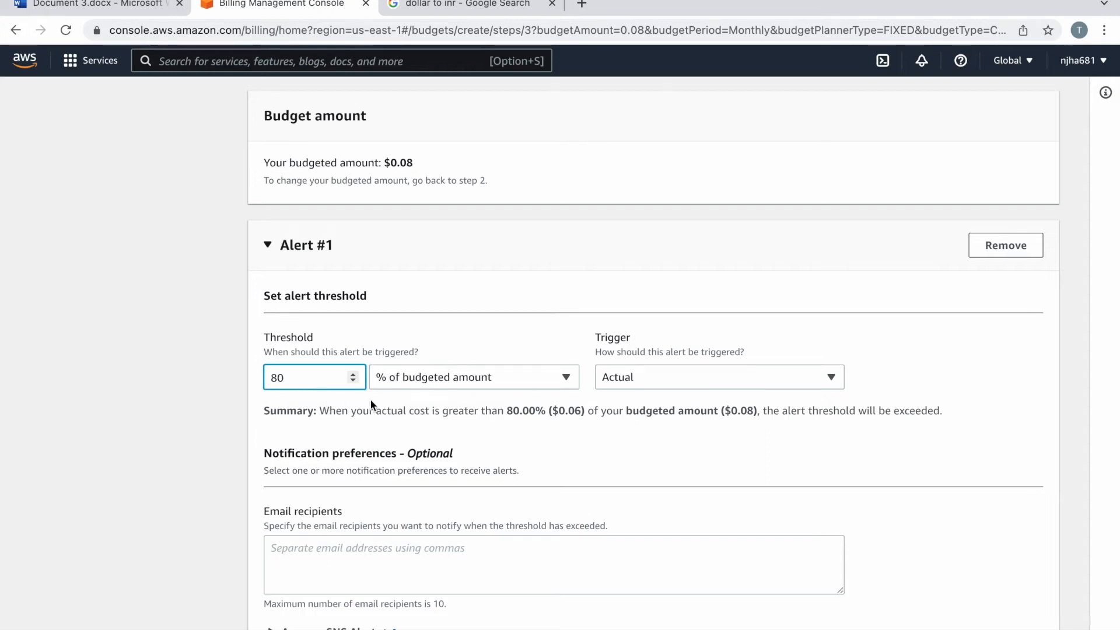
Step: Keep the threshold as % of budgeted amount, triggered on Actual cost
click(504, 379)
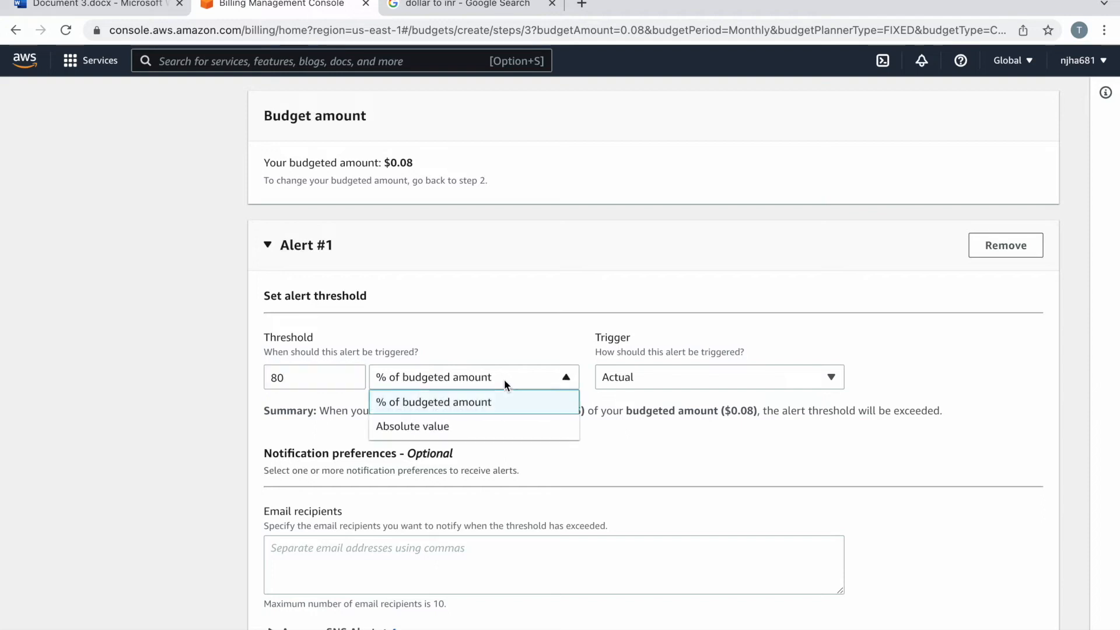
click(619, 426)
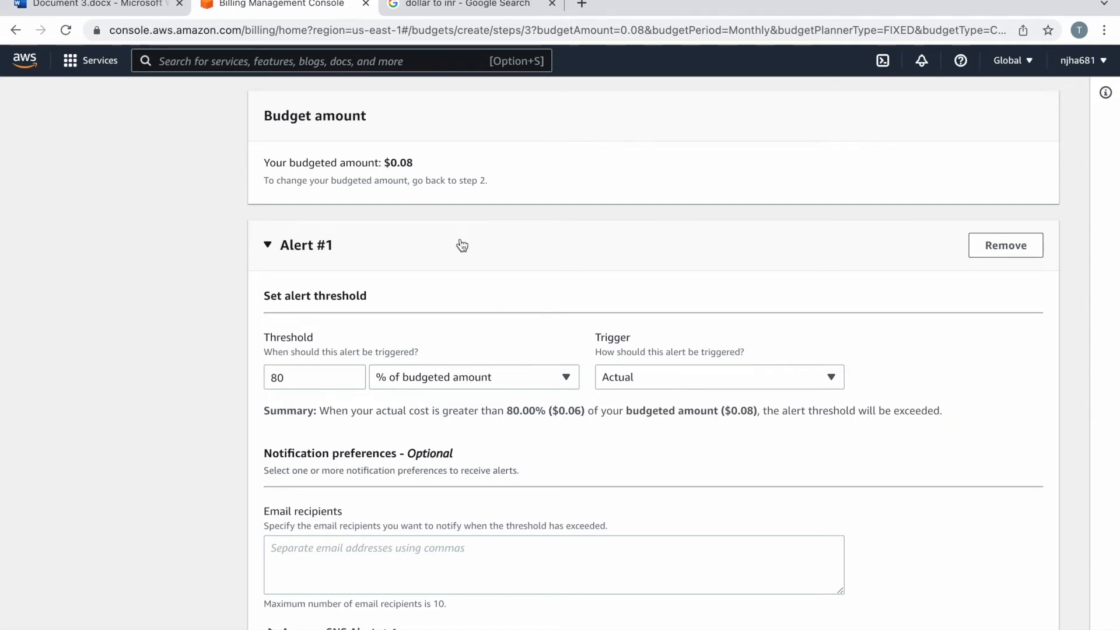
click(456, 378)
click(681, 435)
scroll(572, 440, down, 1)
click(702, 354)
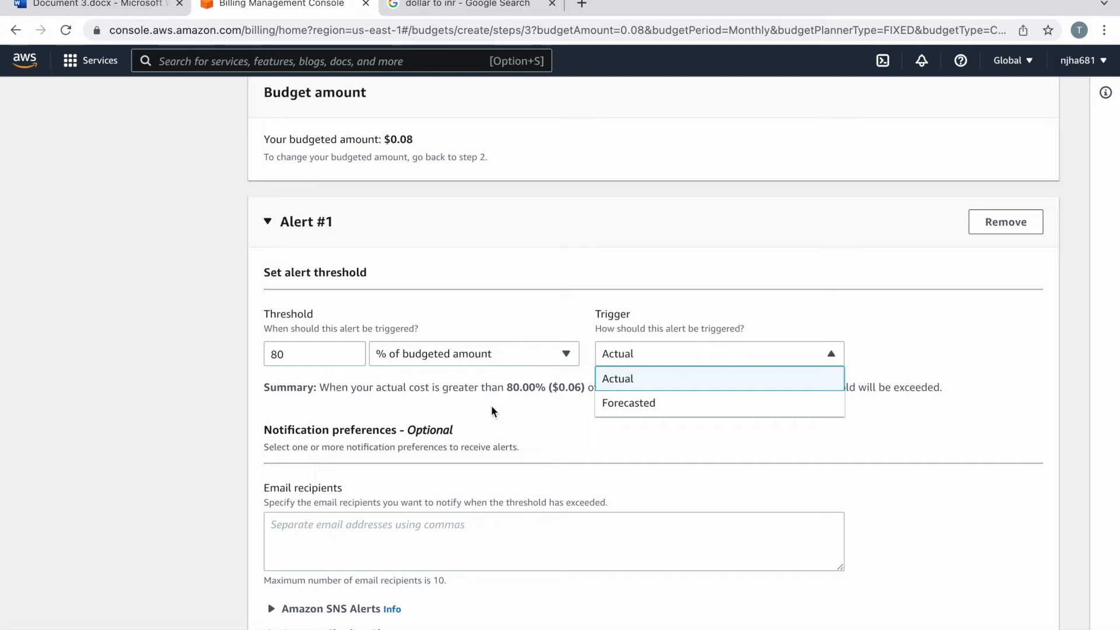
click(617, 380)
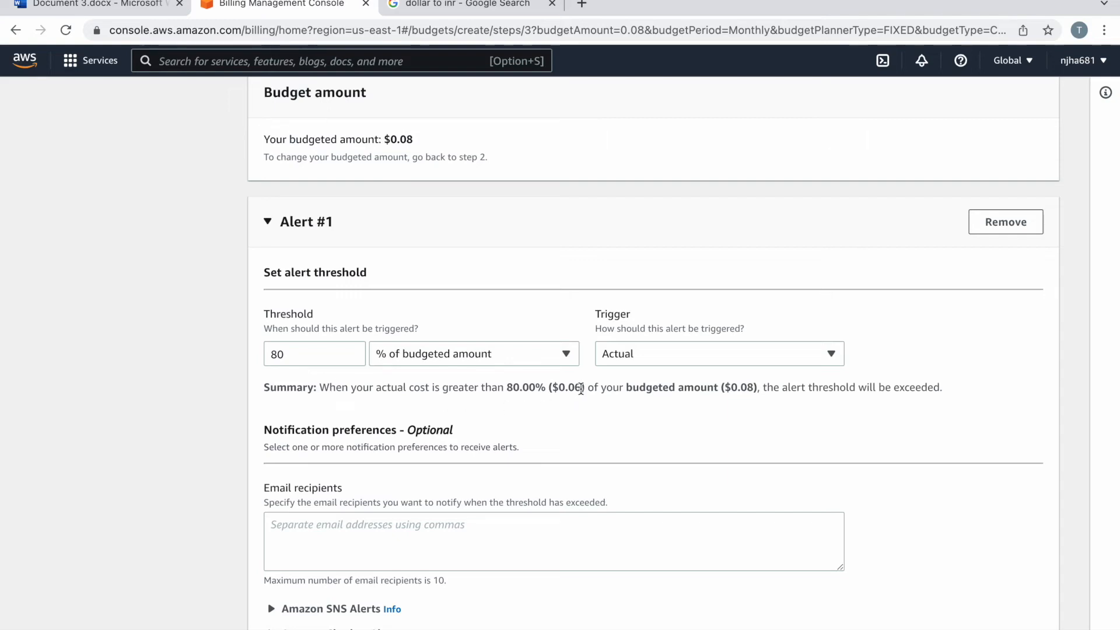
scroll(556, 412, down, 4)
click(368, 428)
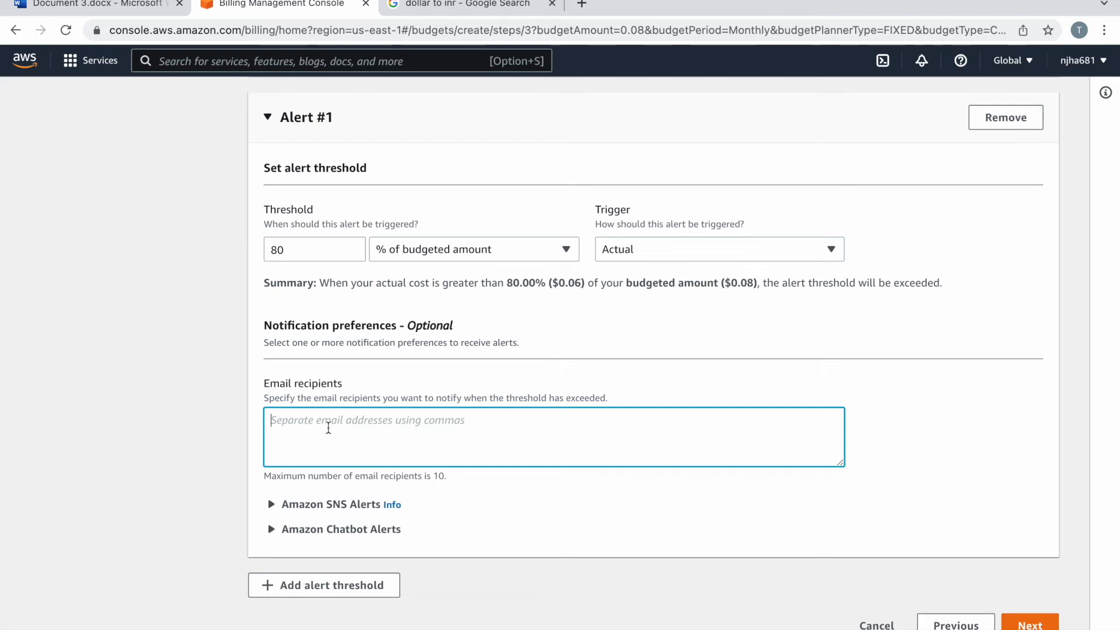
Step: Enter the recipient's e-mail address for Alert #1 and continue to Attach actions
key(super+v)
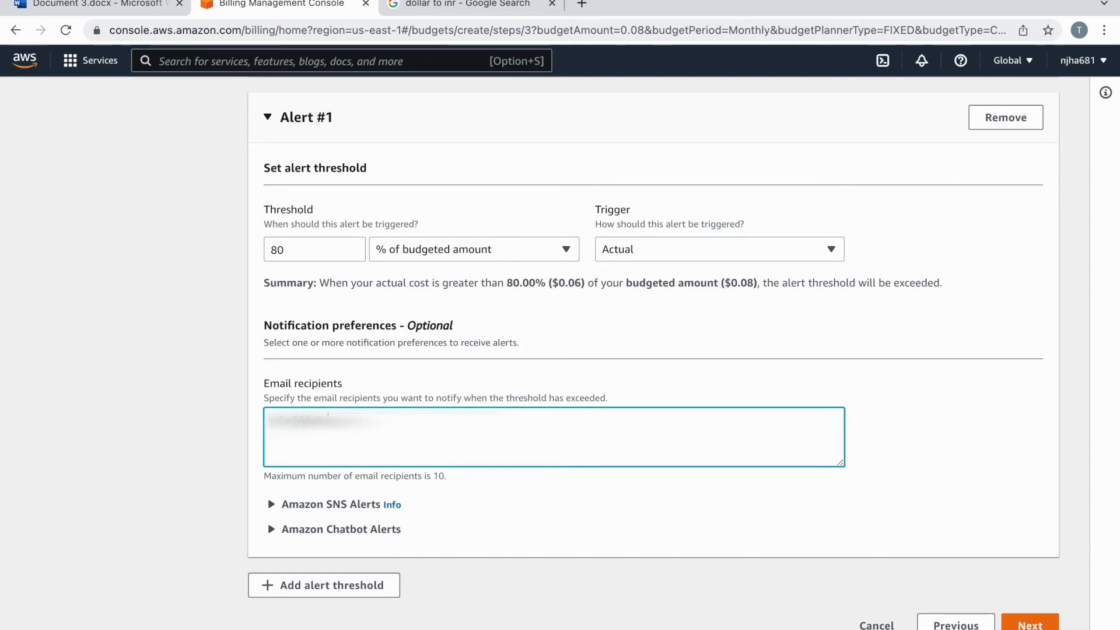
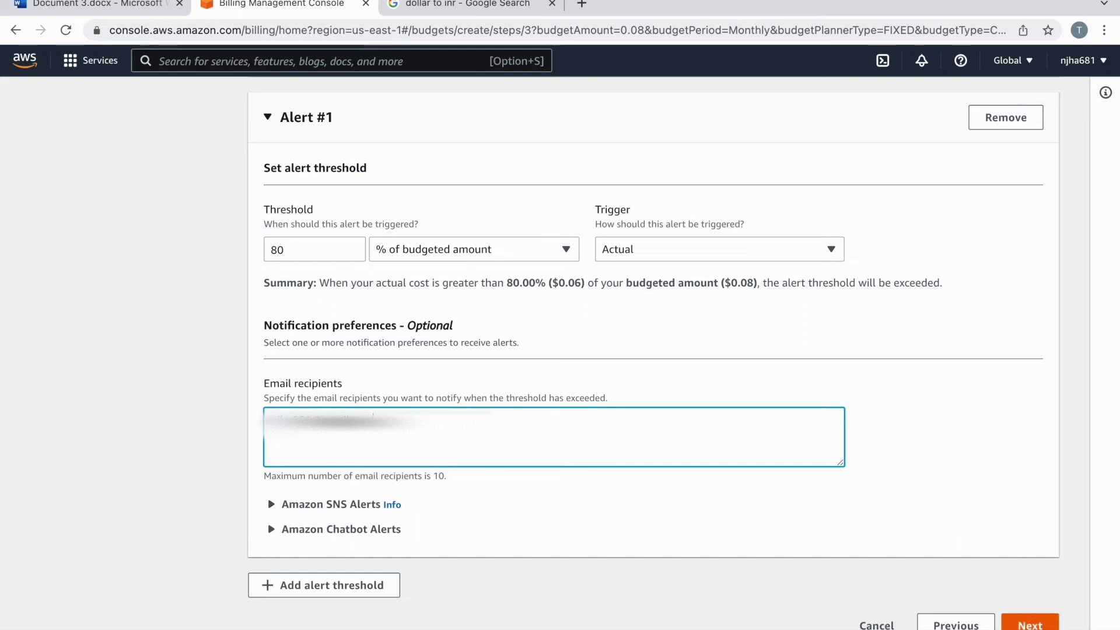
click(1031, 625)
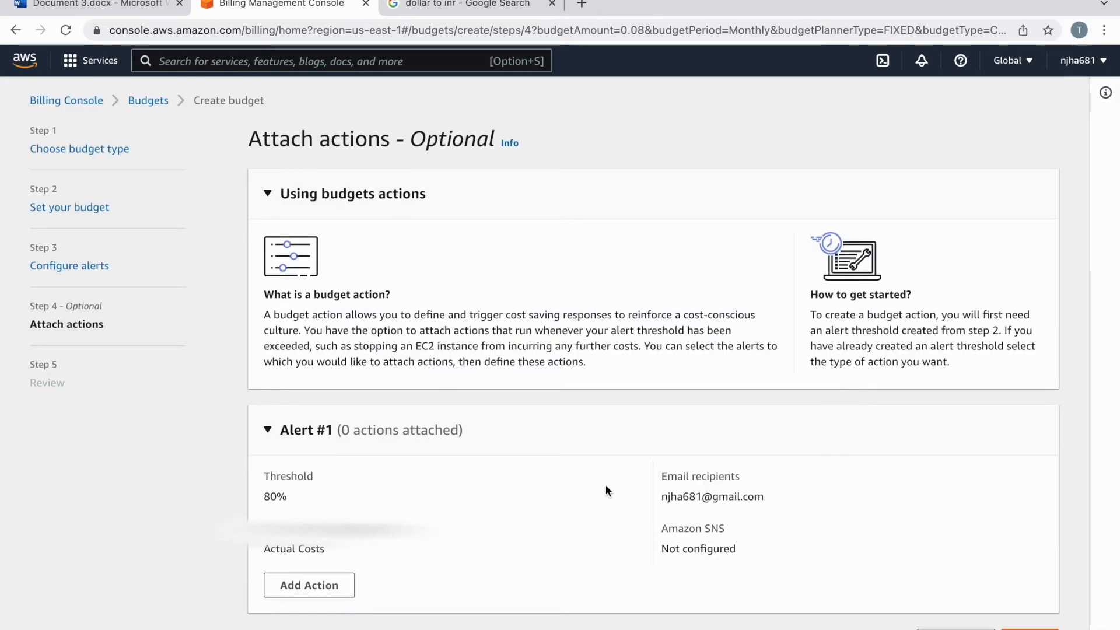
Step: Add a budget action to Alert #1, then remove it so no actions remain
scroll(607, 487, down, 1)
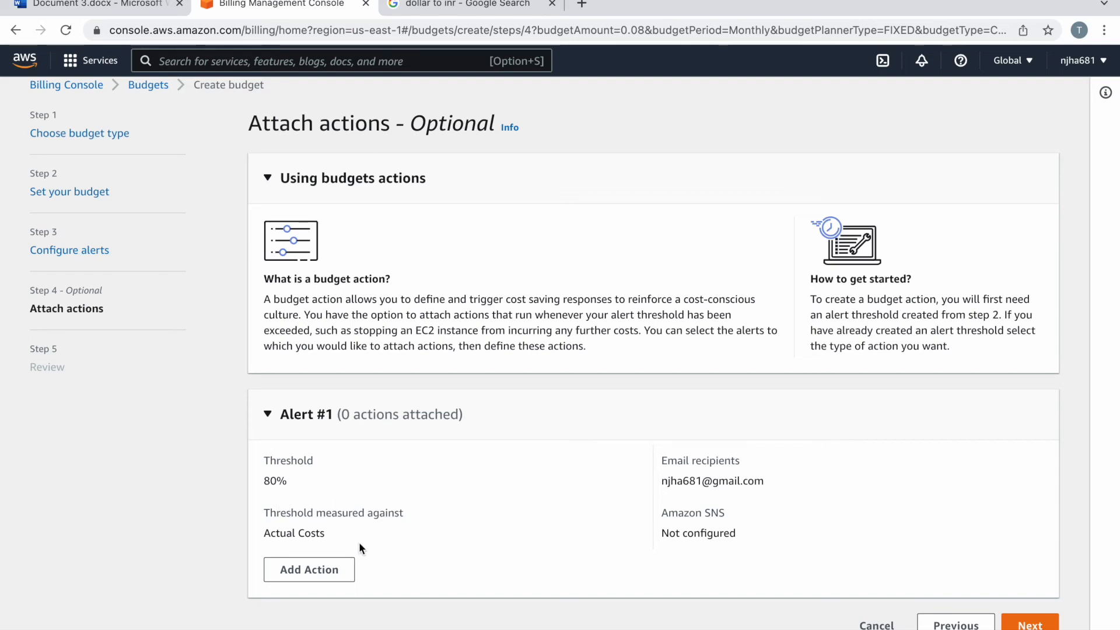
click(327, 564)
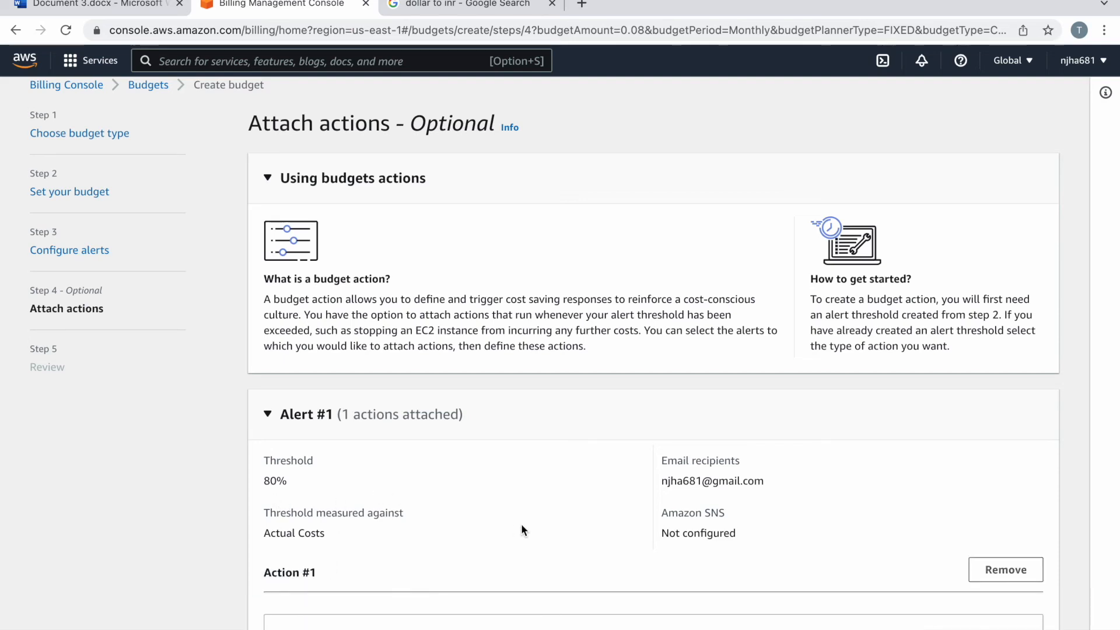
scroll(514, 524, down, 3)
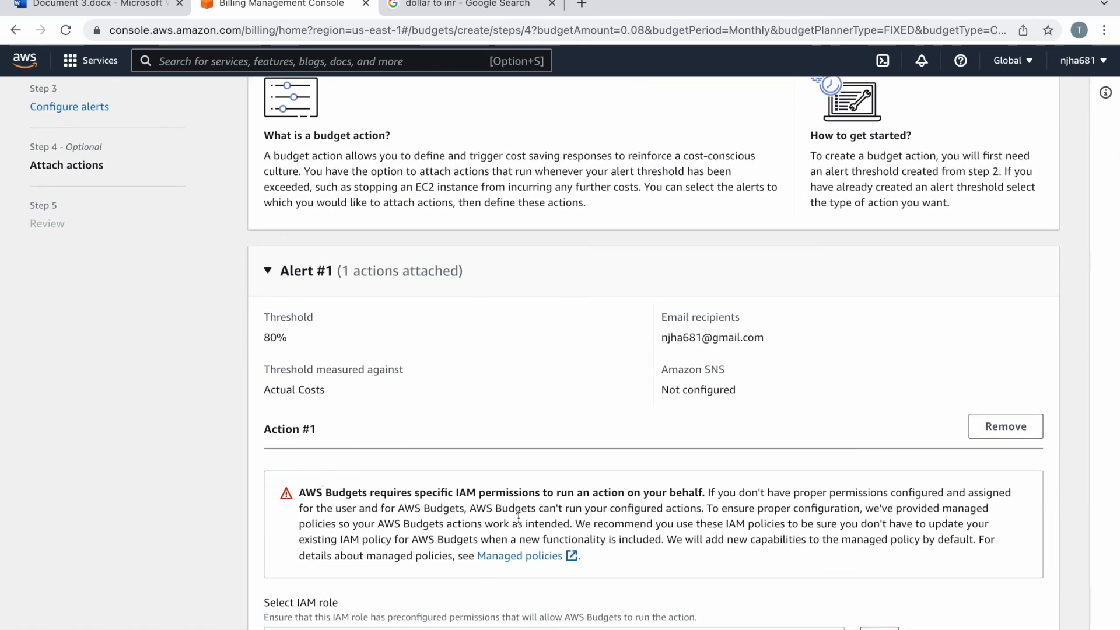
scroll(518, 517, down, 3)
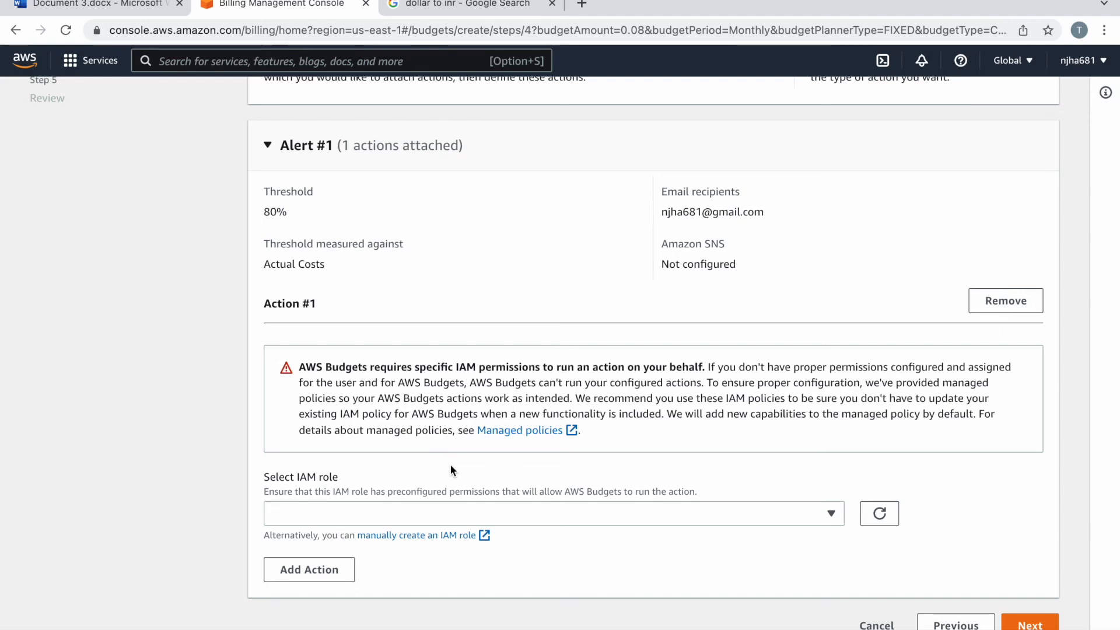
click(1015, 301)
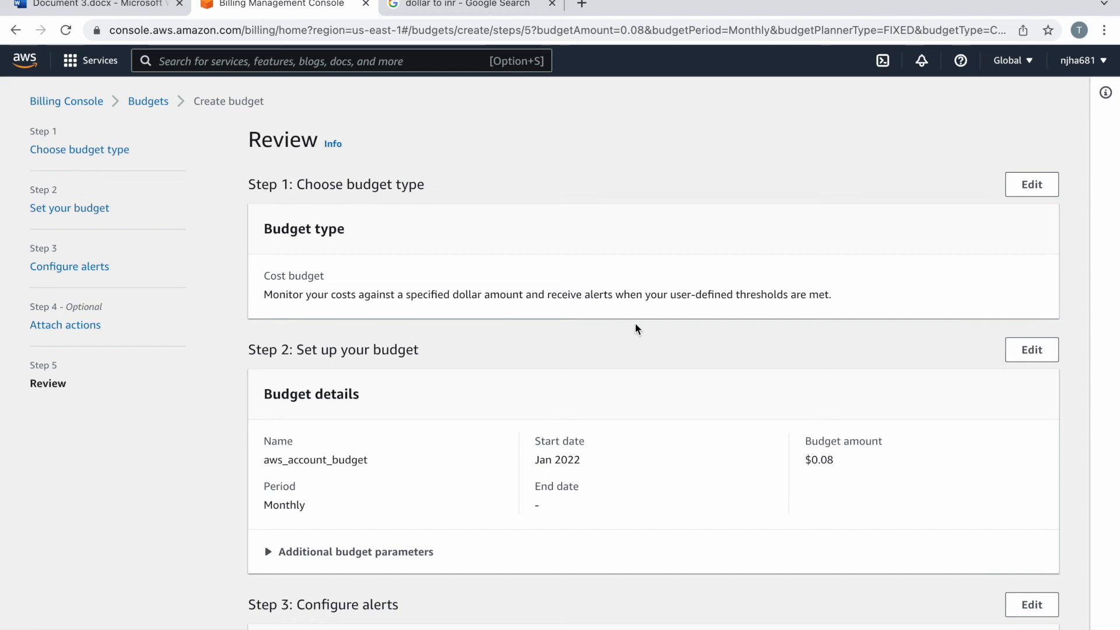
Step: Review the aws_account_budget settings and create the $0.08 monthly budget
scroll(636, 327, down, 3)
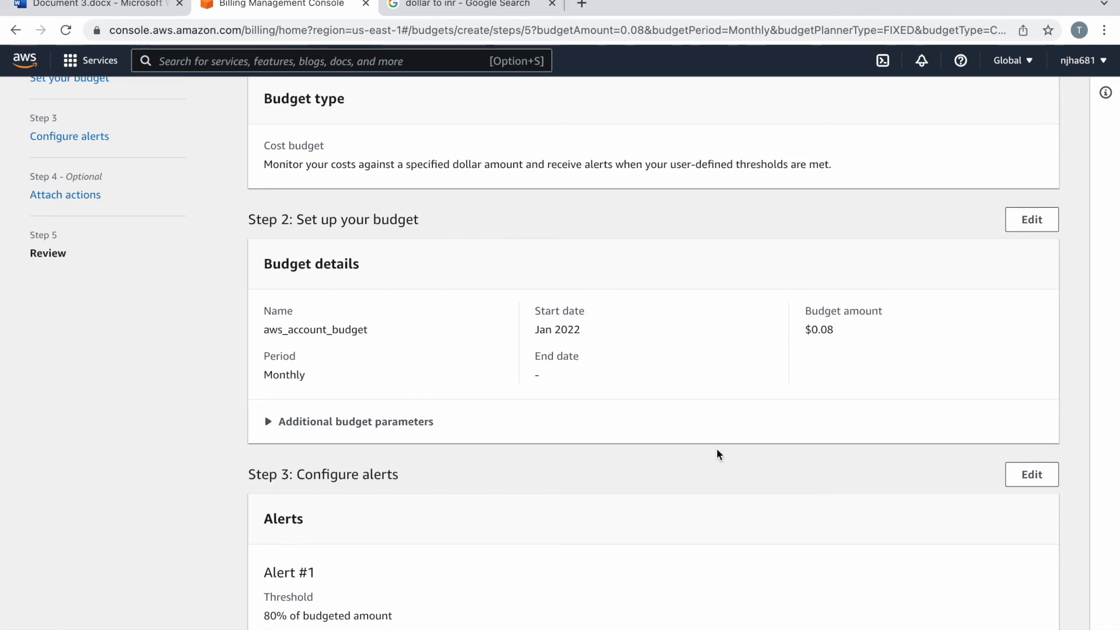
scroll(717, 453, down, 4)
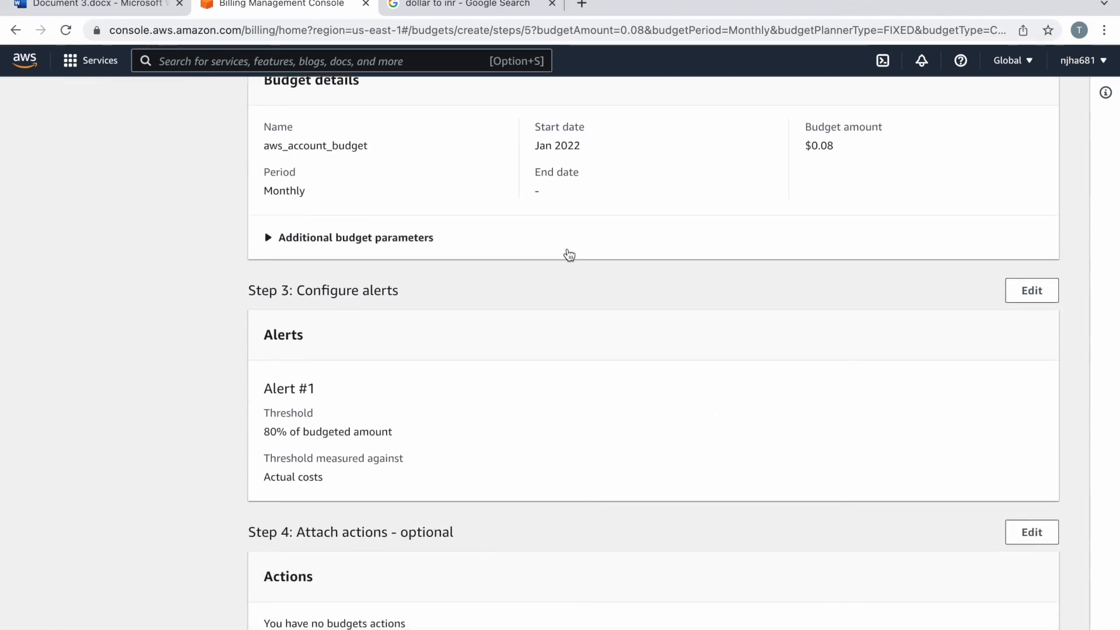
scroll(592, 282, up, 1)
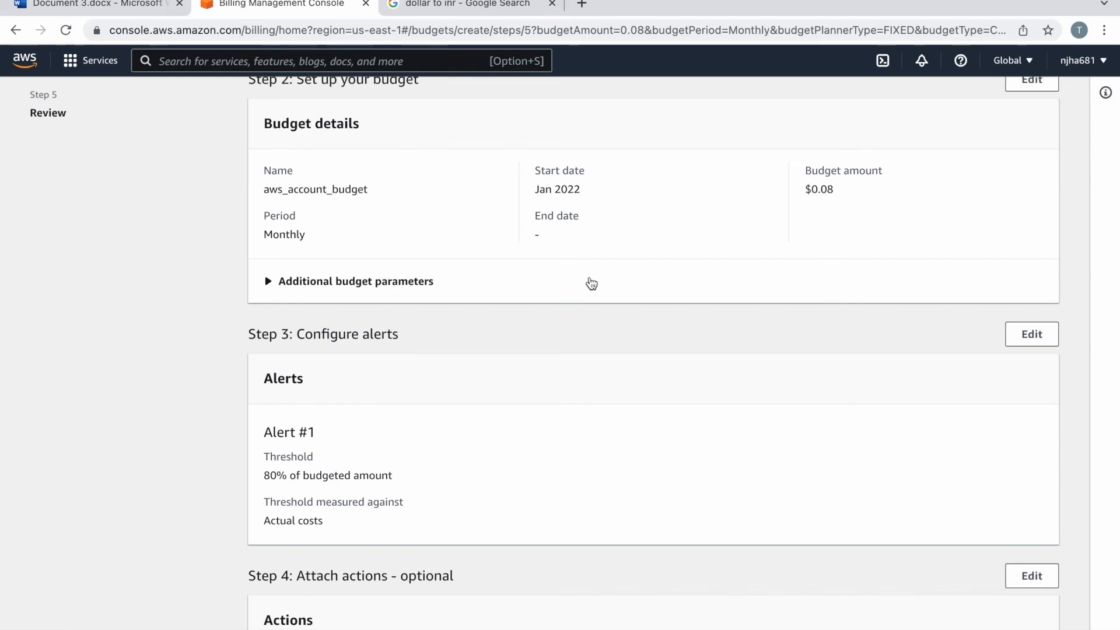
scroll(712, 406, down, 2)
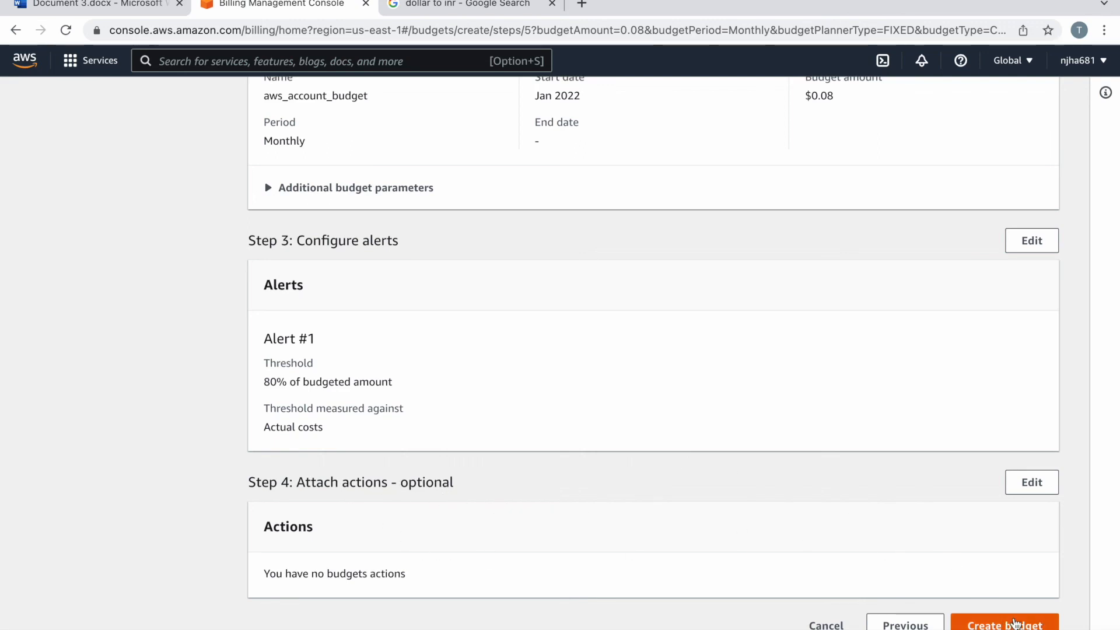
click(1014, 623)
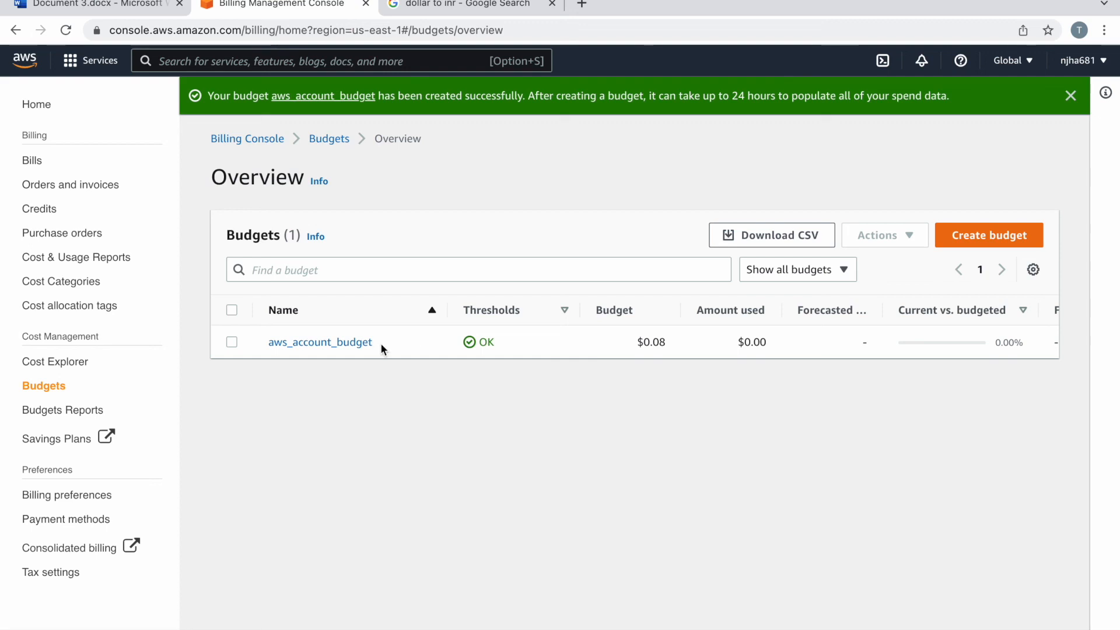
Step: View the January 2022 bills, then return to the Billing dashboard home
click(33, 164)
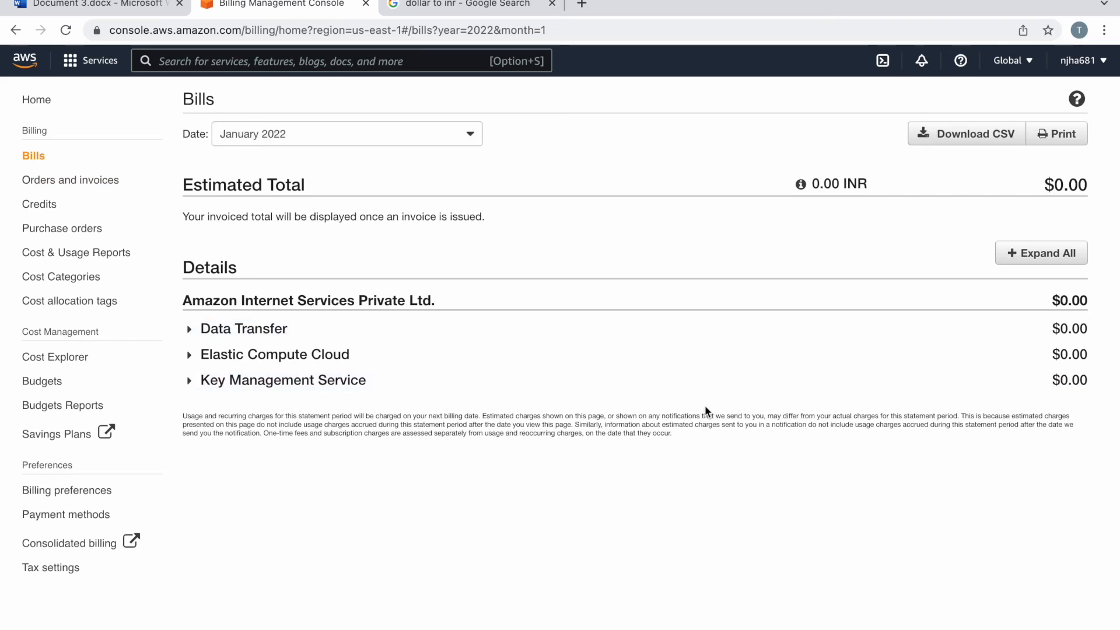
click(36, 103)
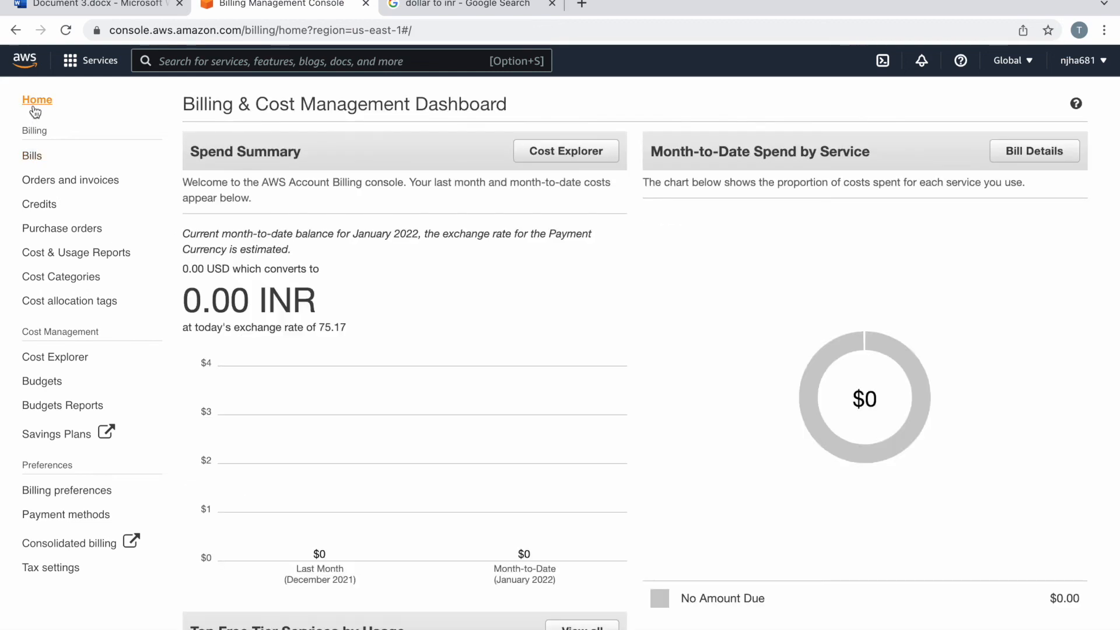